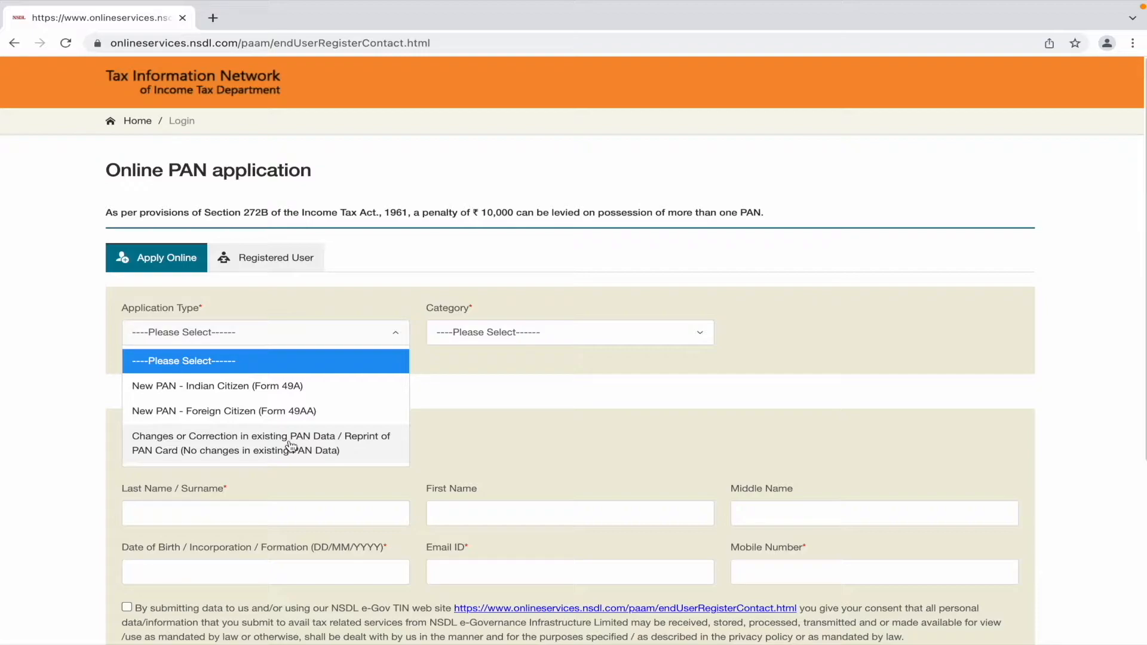
- Choose New PAN - Indian Citizen (Form 49A) as application type and INDIVIDUAL as category
{"action": "left_click", "coordinate": [263, 392]}
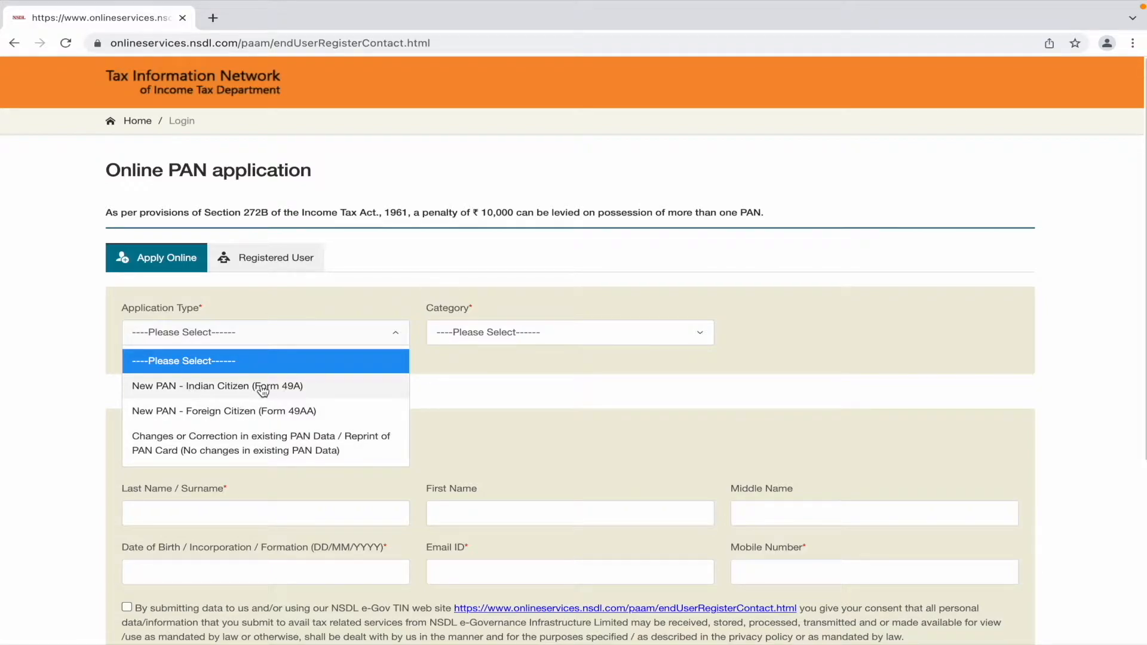
{"action": "left_click", "coordinate": [497, 342]}
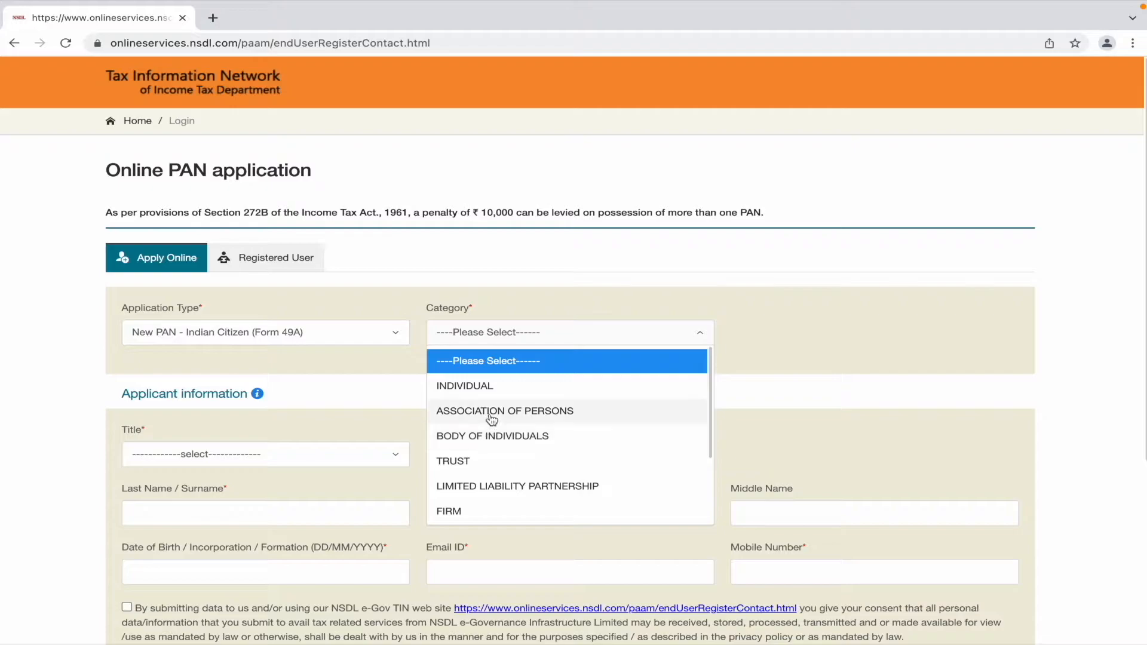
{"action": "left_click", "coordinate": [497, 394]}
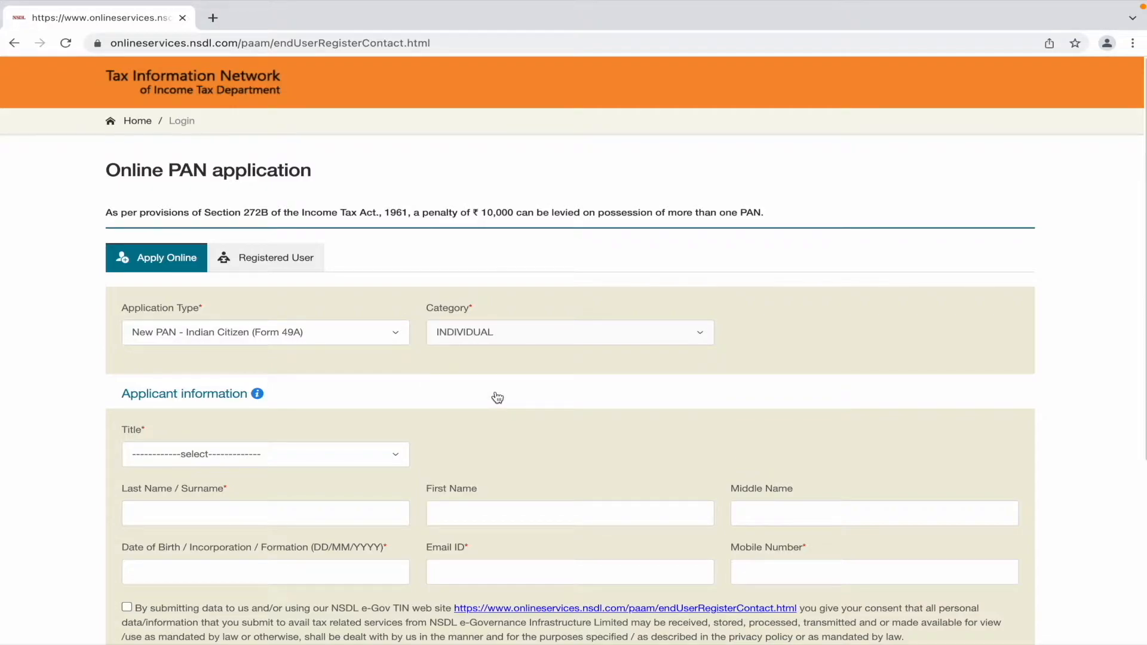
{"action": "scroll", "coordinate": [497, 398], "scroll_direction": "down", "scroll_amount": 3}
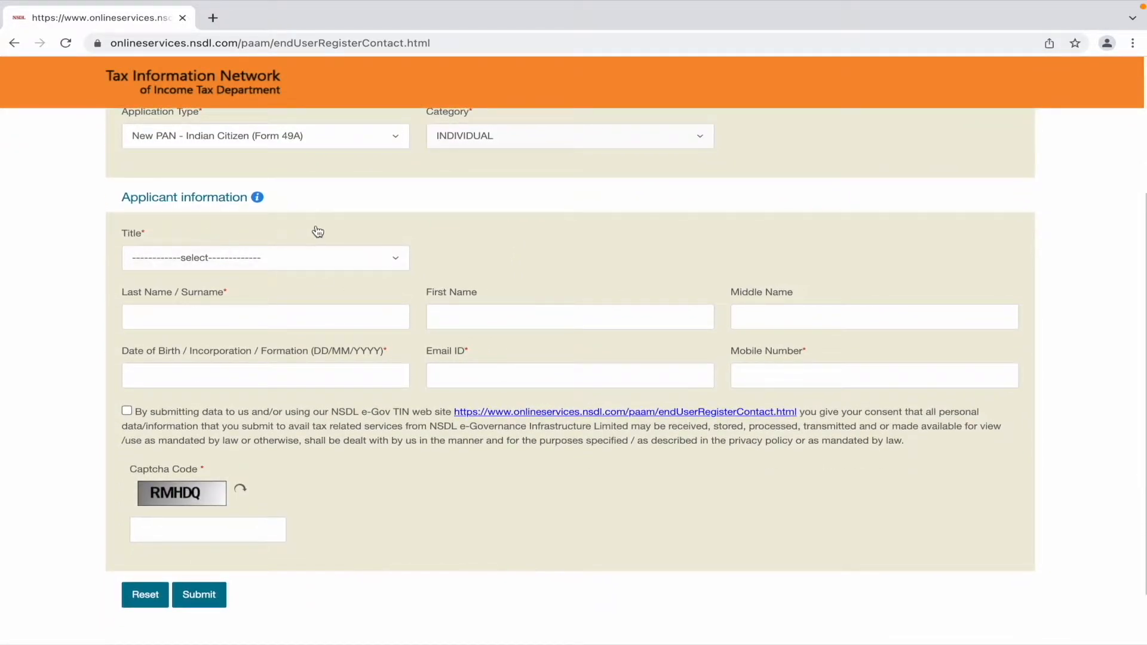
{"action": "left_click", "coordinate": [330, 257]}
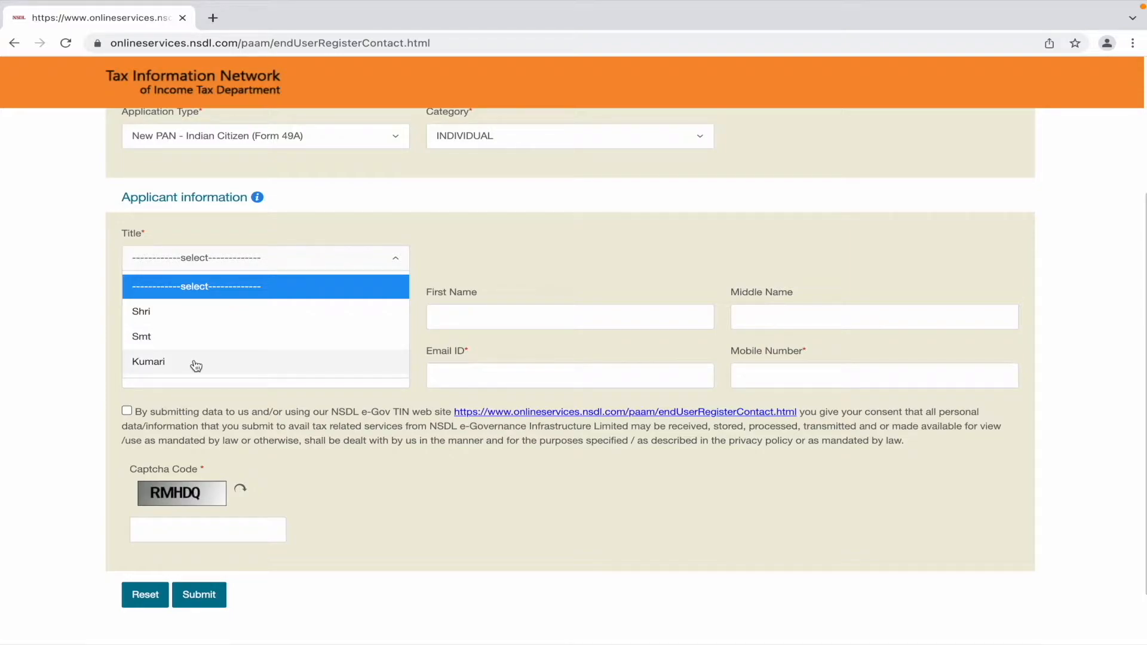
- Set the title to Shri and fill in the applicant's surname, first and middle names
{"action": "left_click", "coordinate": [171, 317]}
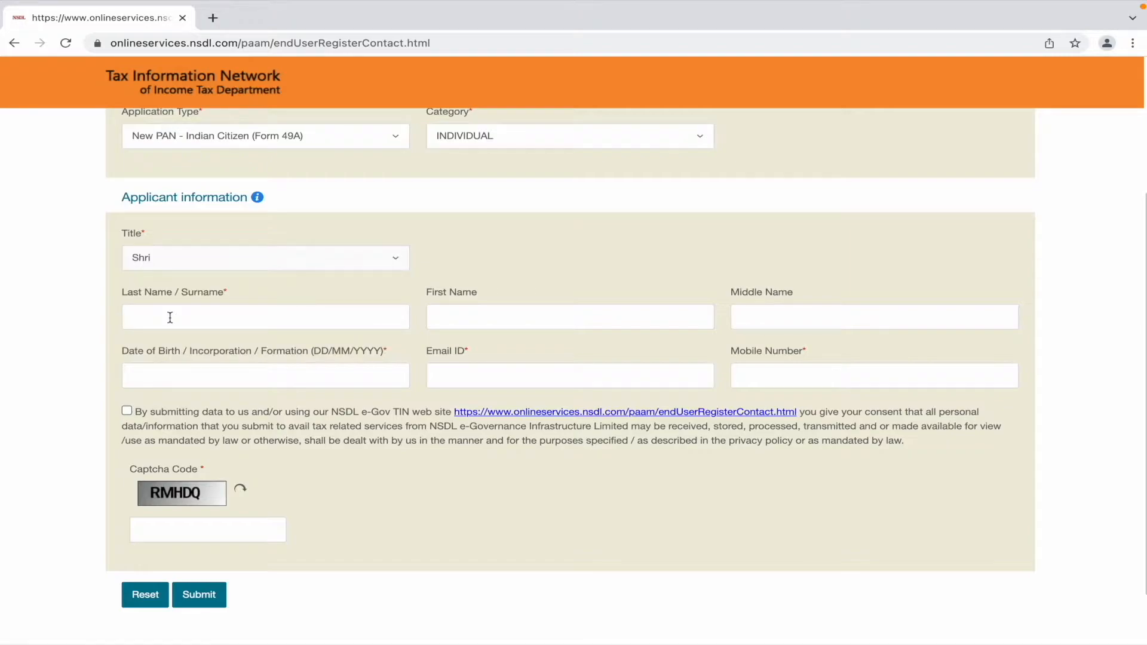
{"action": "left_click", "coordinate": [204, 324]}
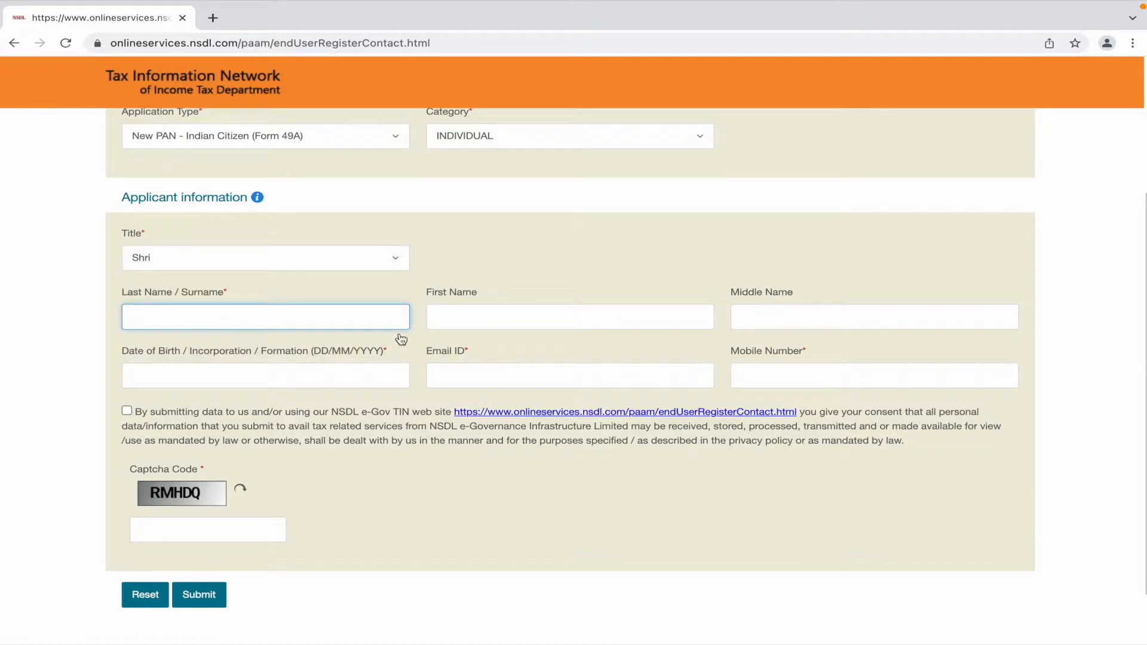
{"action": "left_click", "coordinate": [464, 315]}
{"action": "left_click", "coordinate": [837, 314]}
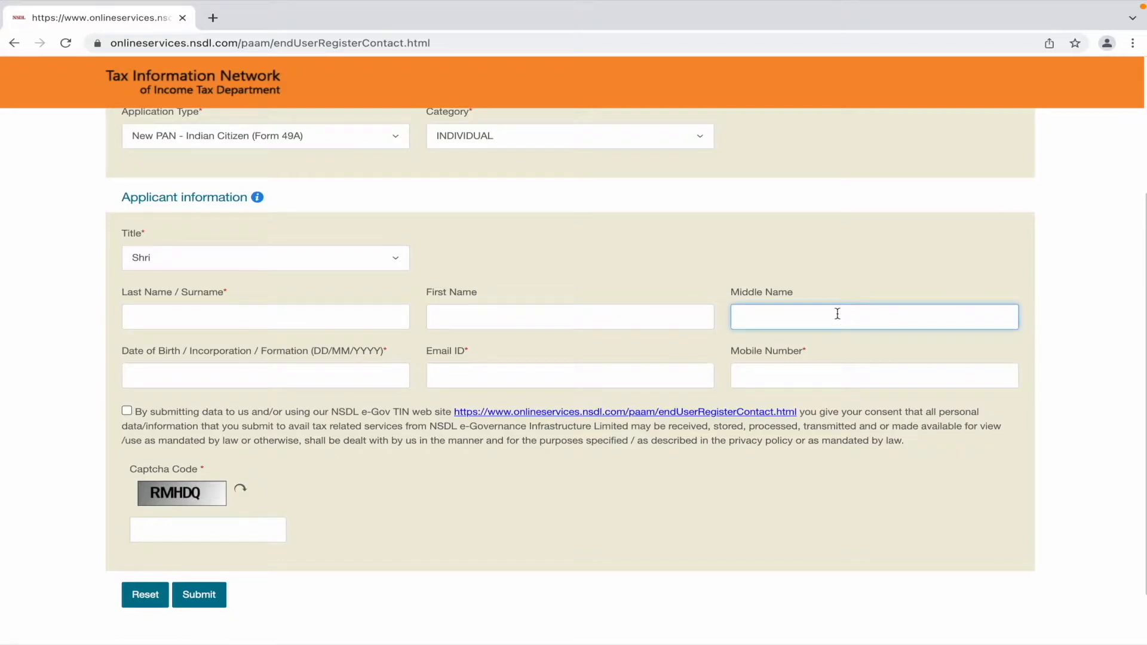
{"action": "left_click", "coordinate": [279, 313]}
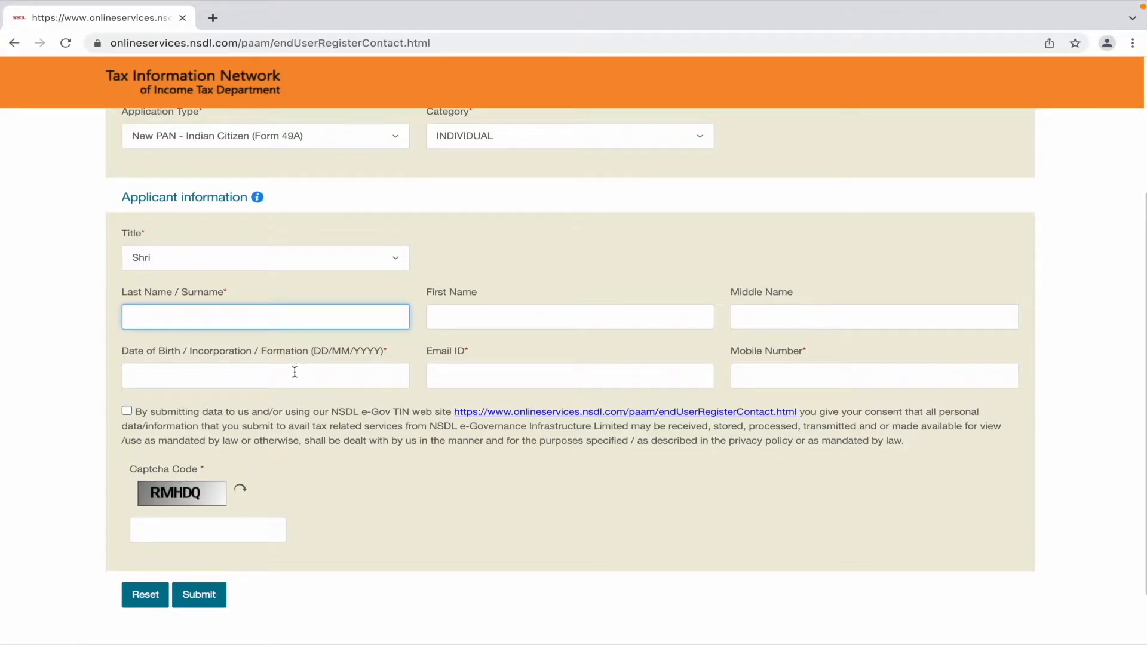
- Enter the applicant's e-mail and mobile number, tick the data-use consent, and begin the captcha
{"action": "left_click", "coordinate": [493, 373]}
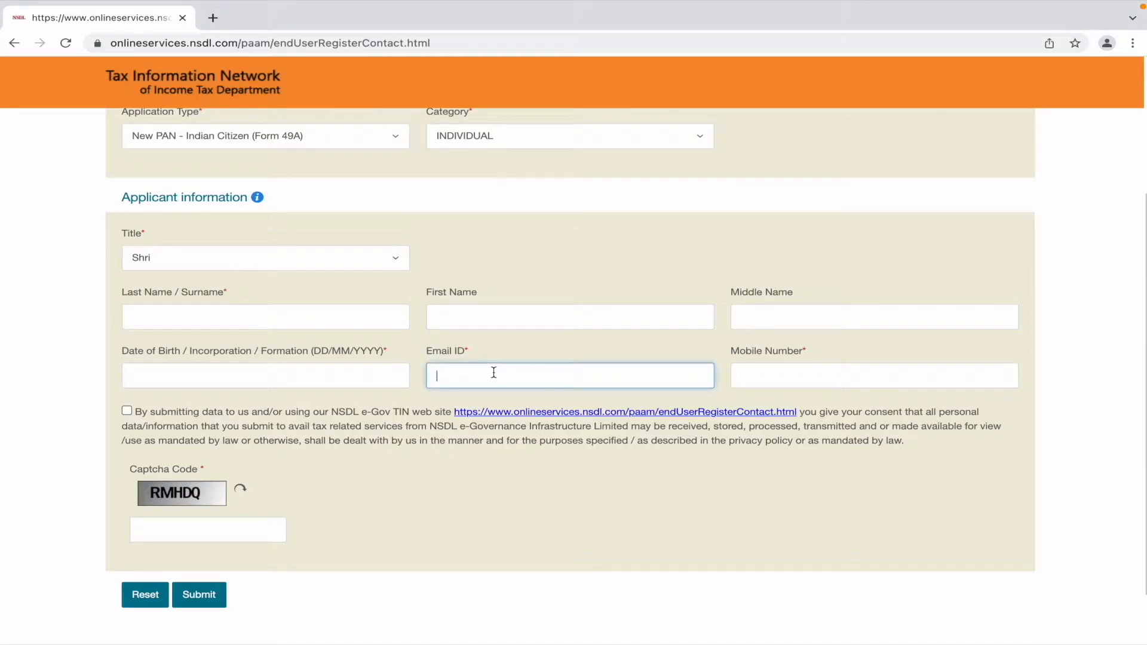
{"action": "left_click", "coordinate": [841, 378]}
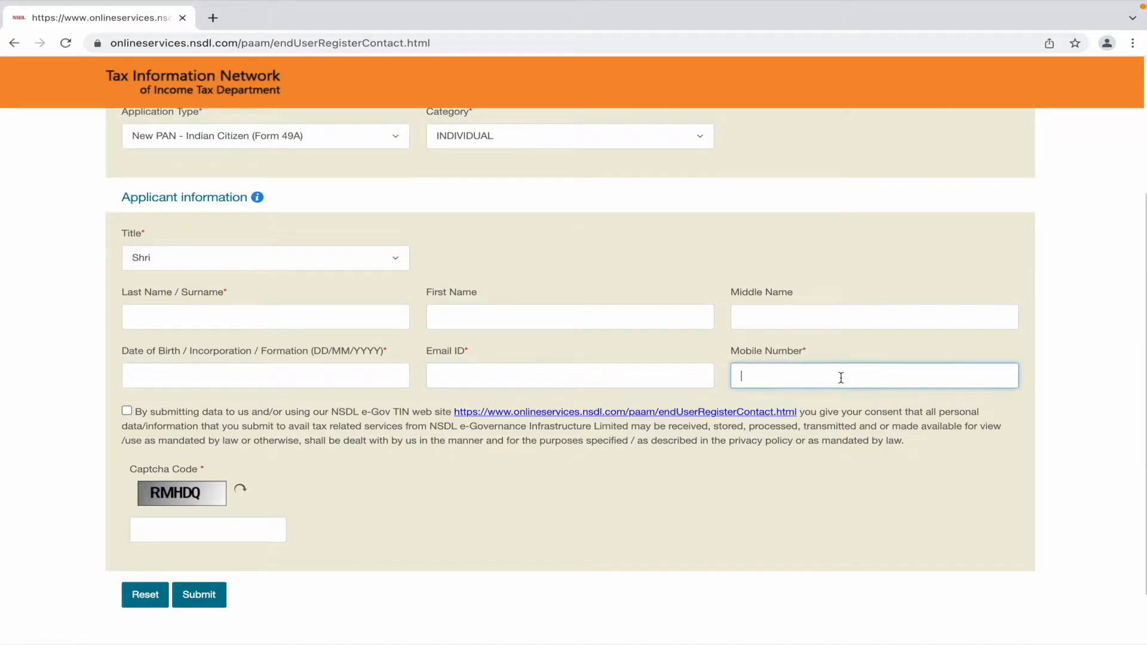
{"action": "left_click", "coordinate": [126, 411]}
{"action": "left_click", "coordinate": [192, 538]}
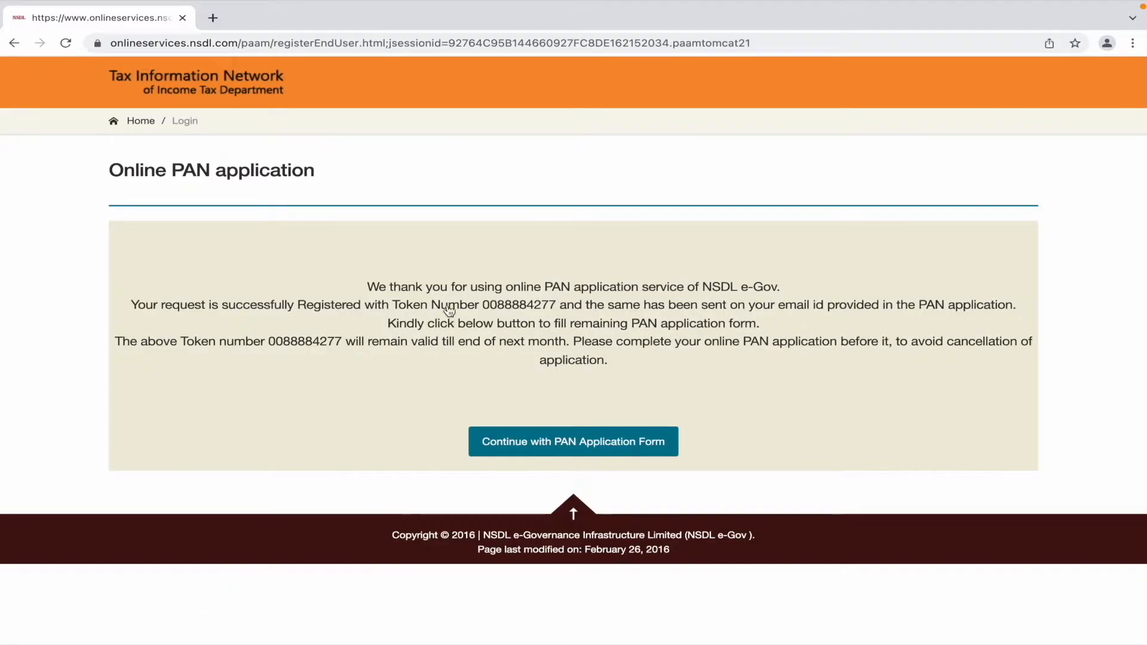
- Record the issued token number with a screenshot and continue to the full PAN application form
{"action": "left_click_drag", "start_coordinate": [402, 309], "coordinate": [565, 304]}
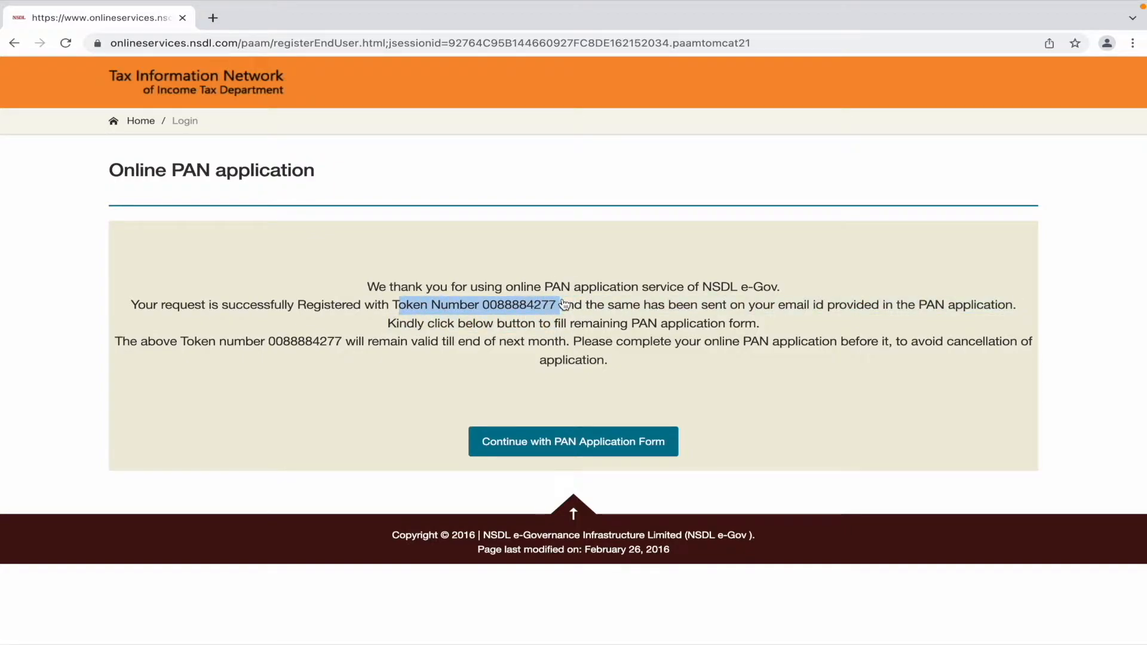
{"action": "left_click", "coordinate": [534, 309]}
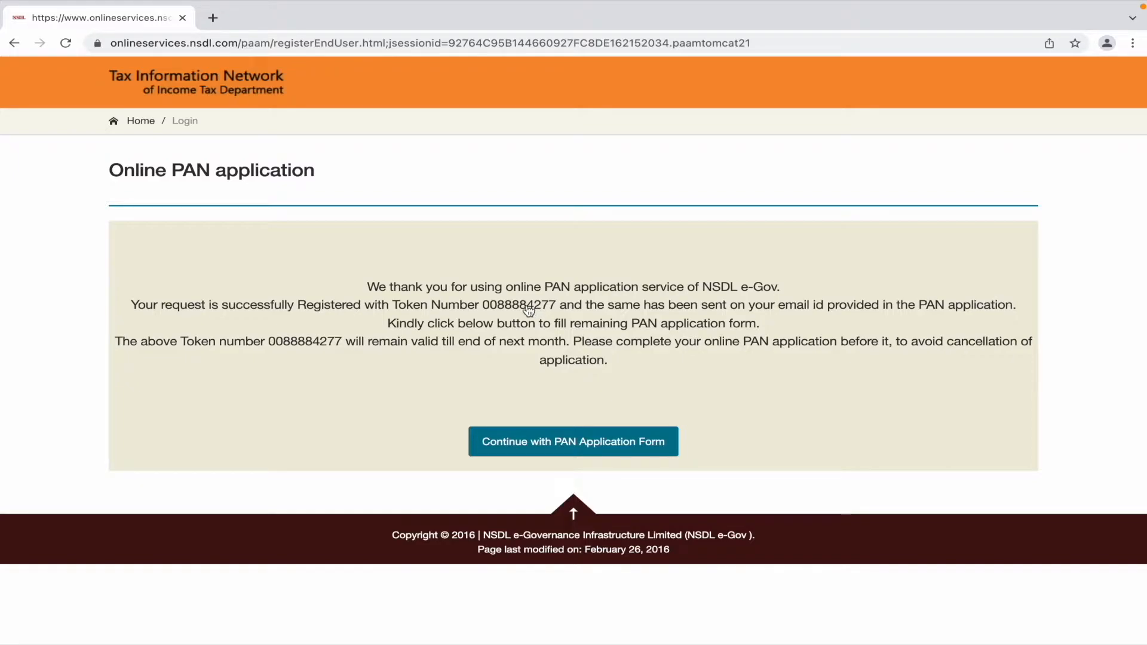
{"action": "key", "text": "super+shift+3"}
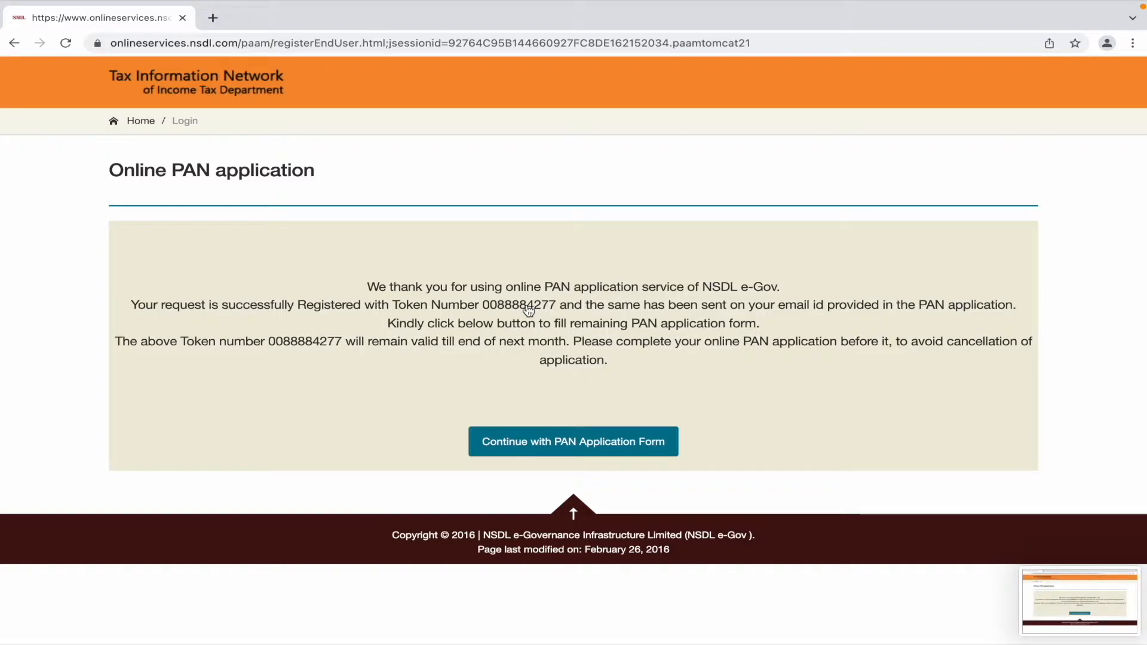
{"action": "left_click", "coordinate": [571, 444]}
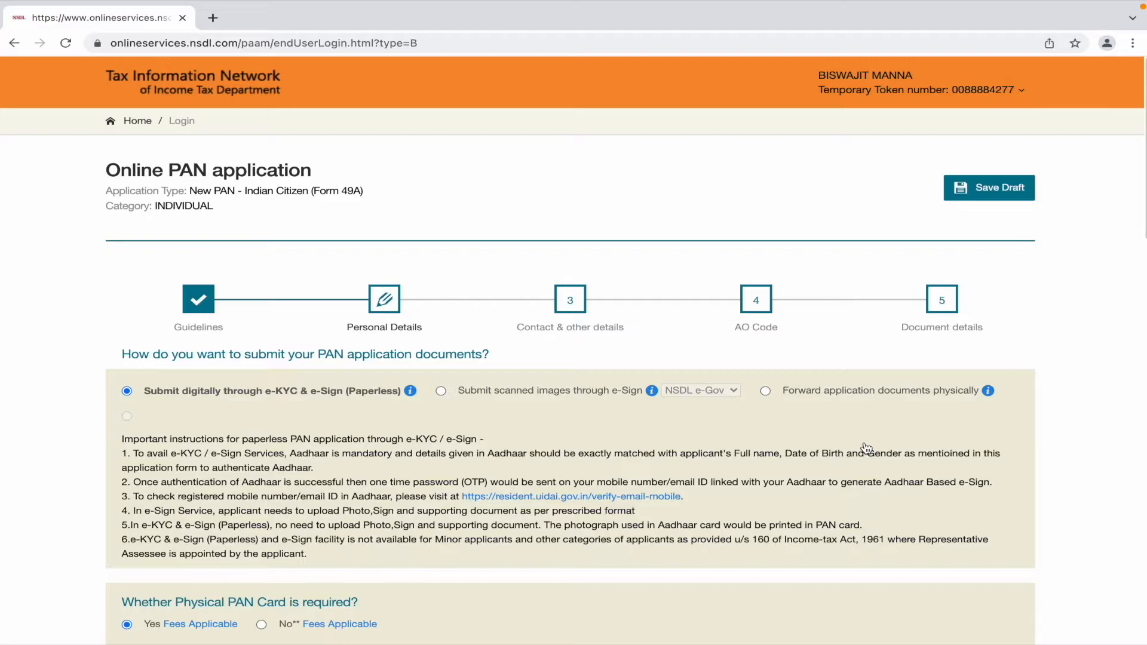
- Choose Submit digitally through e-KYC & e-Sign (Paperless) as the submission mode
{"action": "left_click", "coordinate": [766, 391]}
{"action": "left_click", "coordinate": [441, 392]}
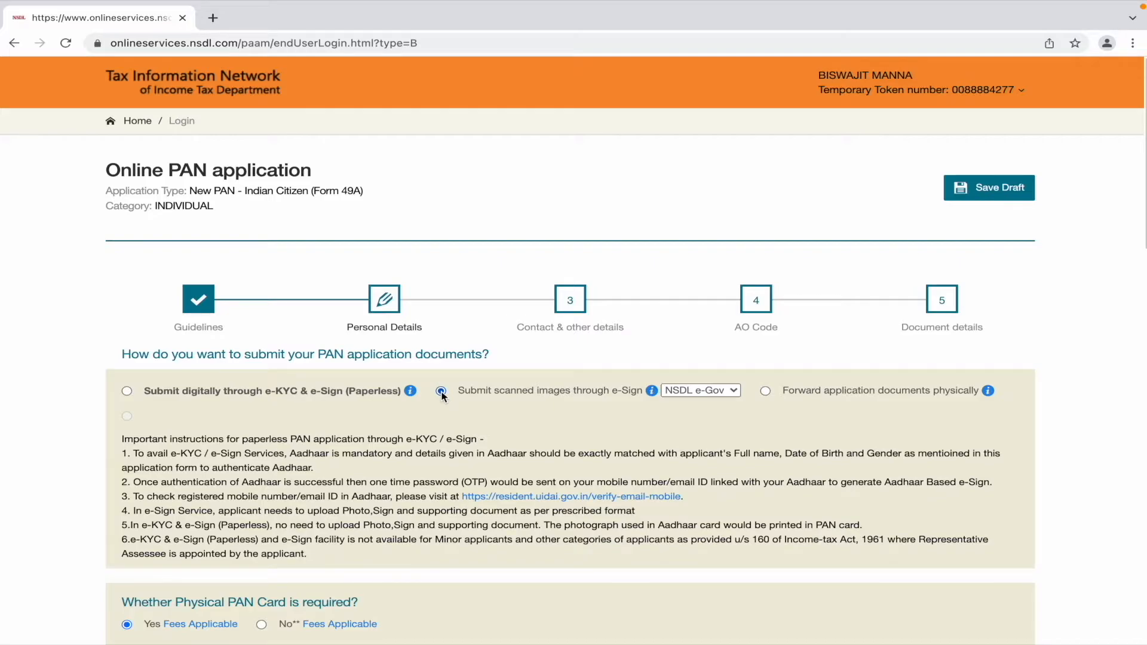
{"action": "left_click", "coordinate": [127, 392]}
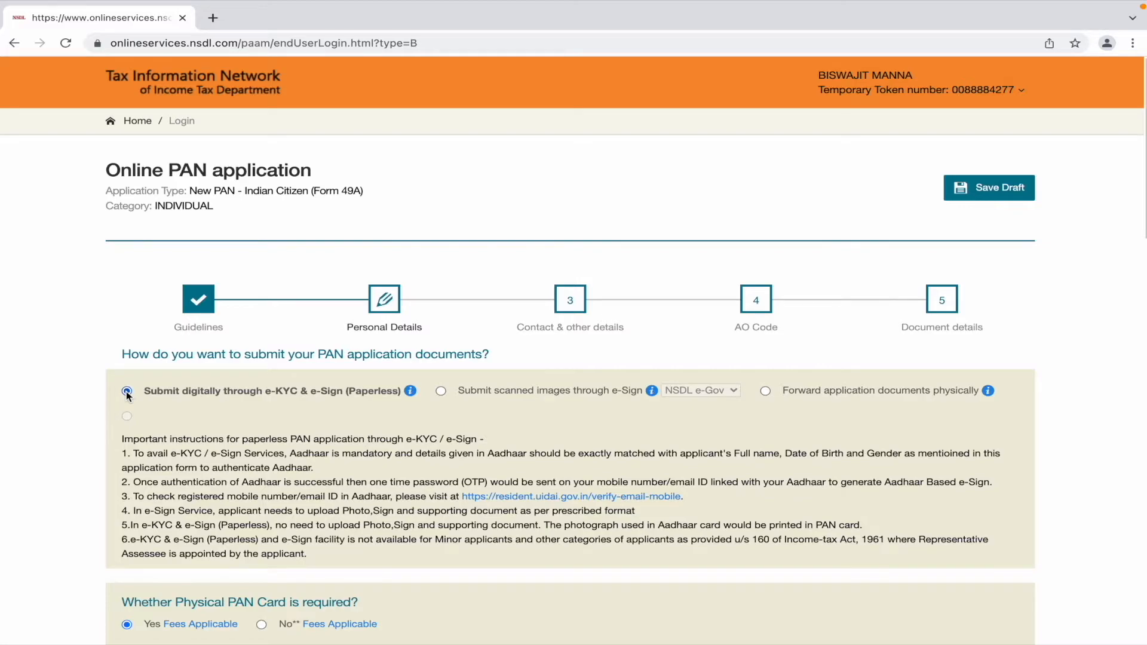
{"action": "scroll", "coordinate": [127, 394], "scroll_direction": "down", "scroll_amount": 4}
{"action": "mouse_move", "coordinate": [167, 380]}
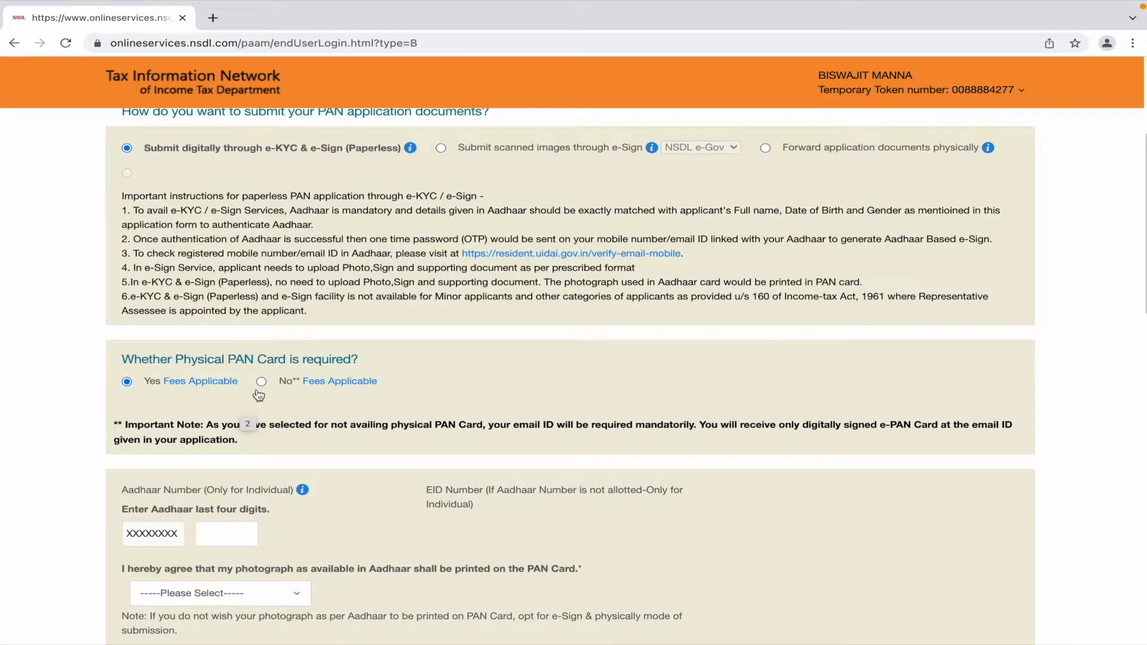
- Keep the physical PAN card as Yes, enter the Aadhaar last four digits, and allow Aadhaar photo printing
{"action": "left_click", "coordinate": [261, 383]}
{"action": "left_click", "coordinate": [127, 382]}
{"action": "mouse_move", "coordinate": [219, 383]}
{"action": "scroll", "coordinate": [177, 430], "scroll_direction": "down", "scroll_amount": 2}
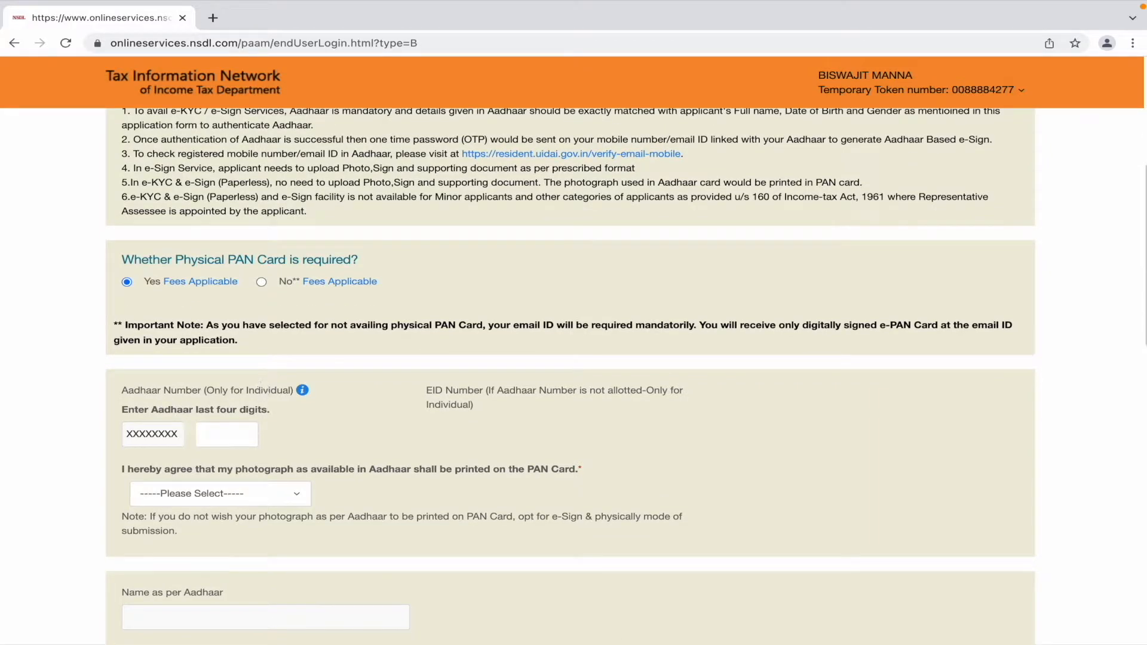
{"action": "left_click", "coordinate": [228, 439]}
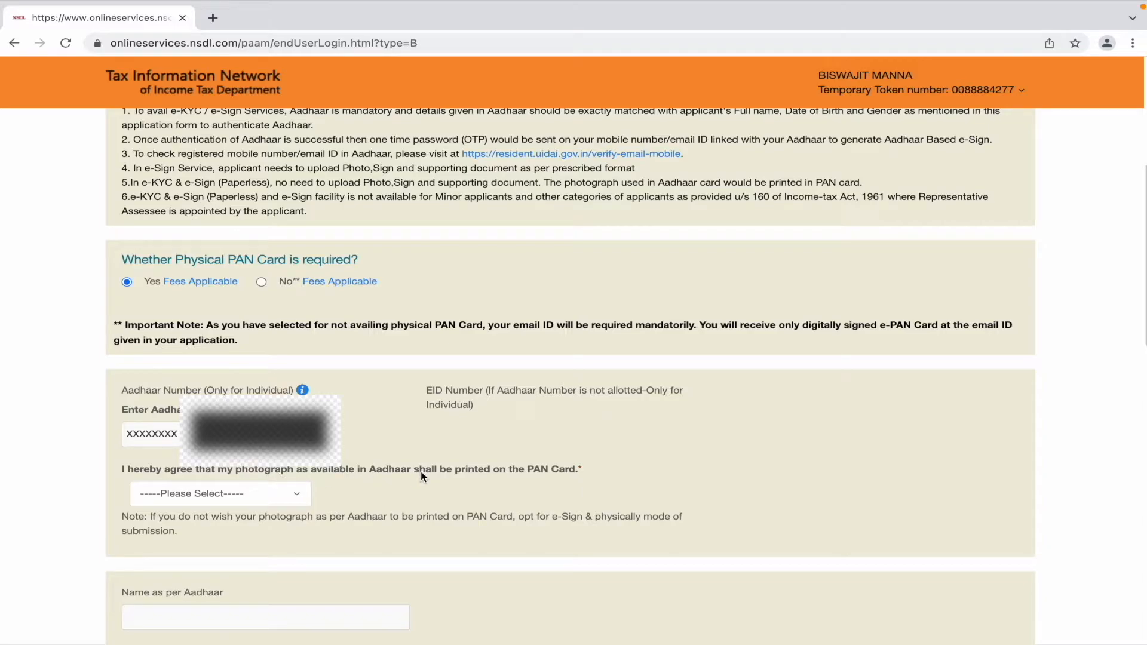
{"action": "left_click", "coordinate": [272, 496]}
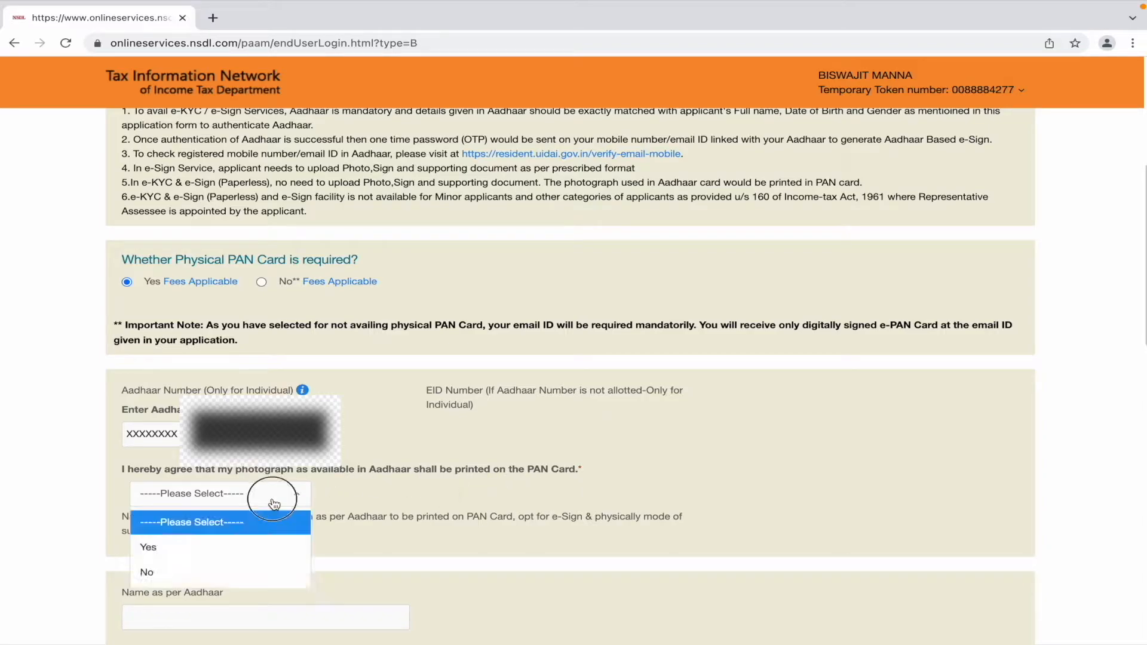
{"action": "left_click", "coordinate": [147, 545]}
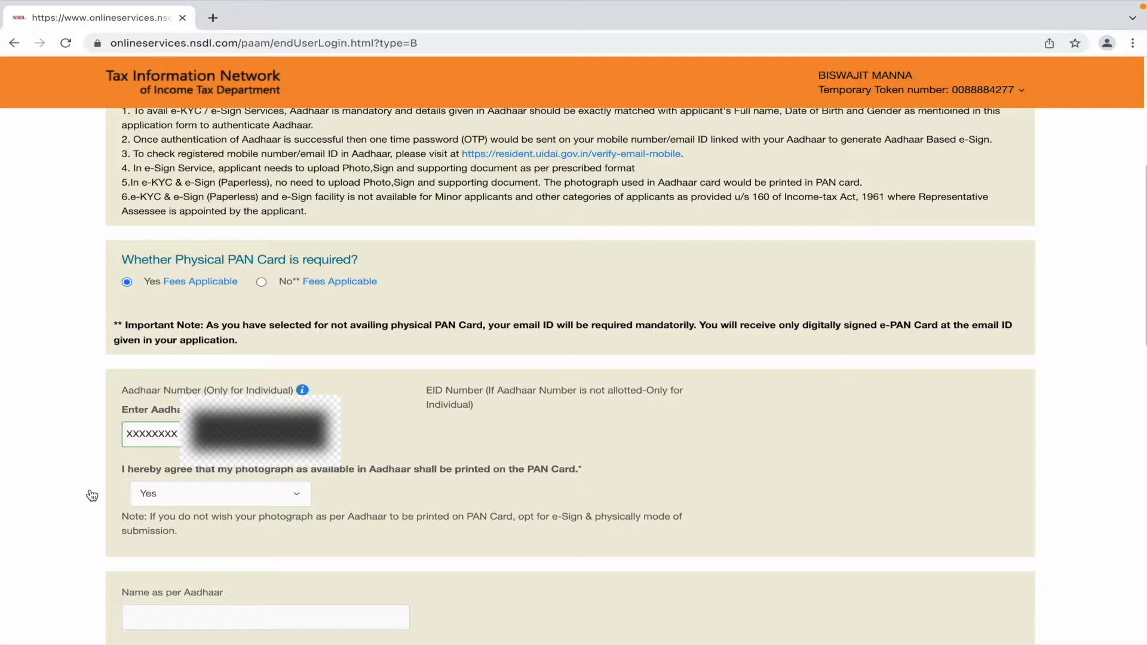
- Set the gender to Male and leave 'known by any other name' answered No
{"action": "scroll", "coordinate": [108, 490], "scroll_direction": "down", "scroll_amount": 4}
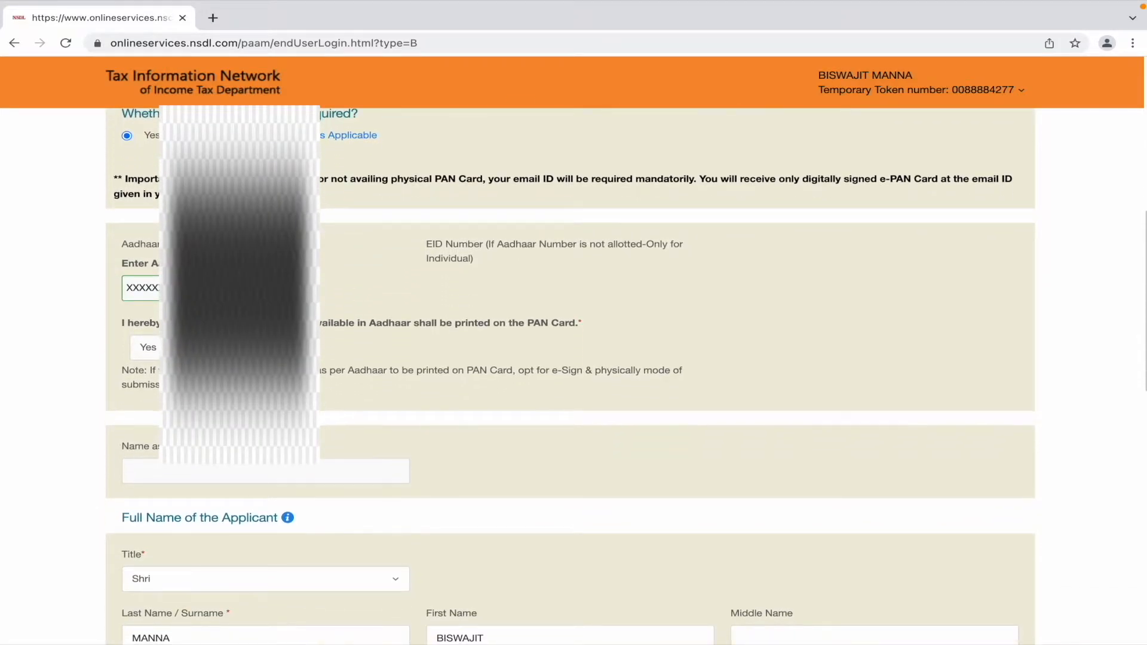
{"action": "scroll", "coordinate": [378, 417], "scroll_direction": "down", "scroll_amount": 4}
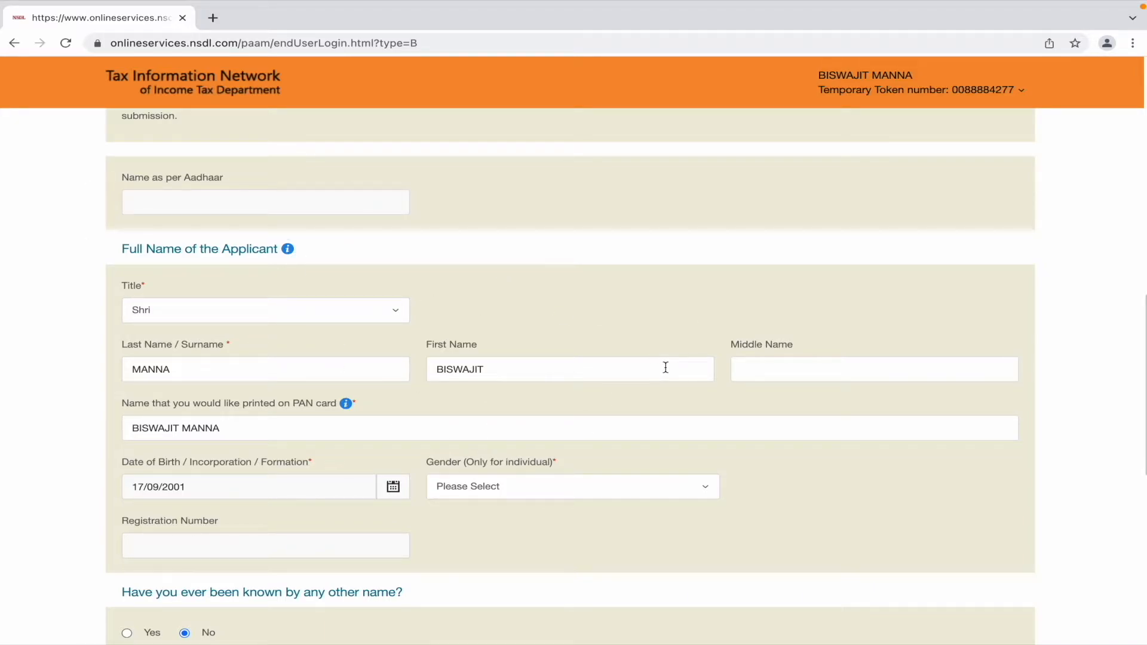
{"action": "left_click", "coordinate": [682, 499]}
{"action": "left_click", "coordinate": [537, 547]}
{"action": "scroll", "coordinate": [535, 548], "scroll_direction": "down", "scroll_amount": 5}
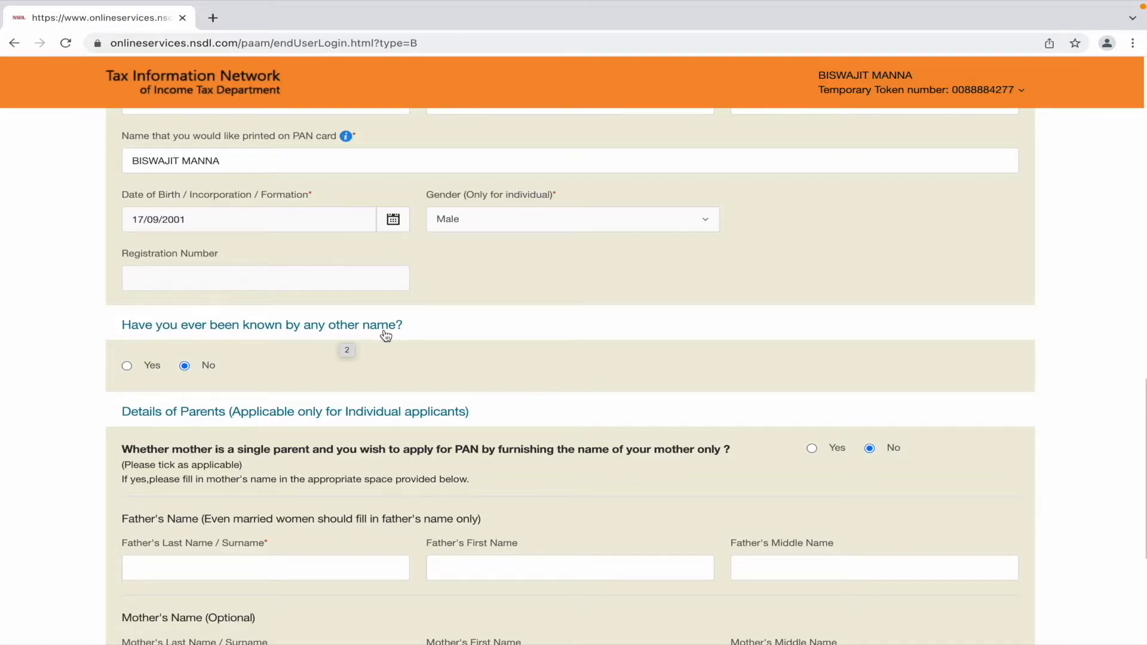
{"action": "left_click", "coordinate": [127, 365]}
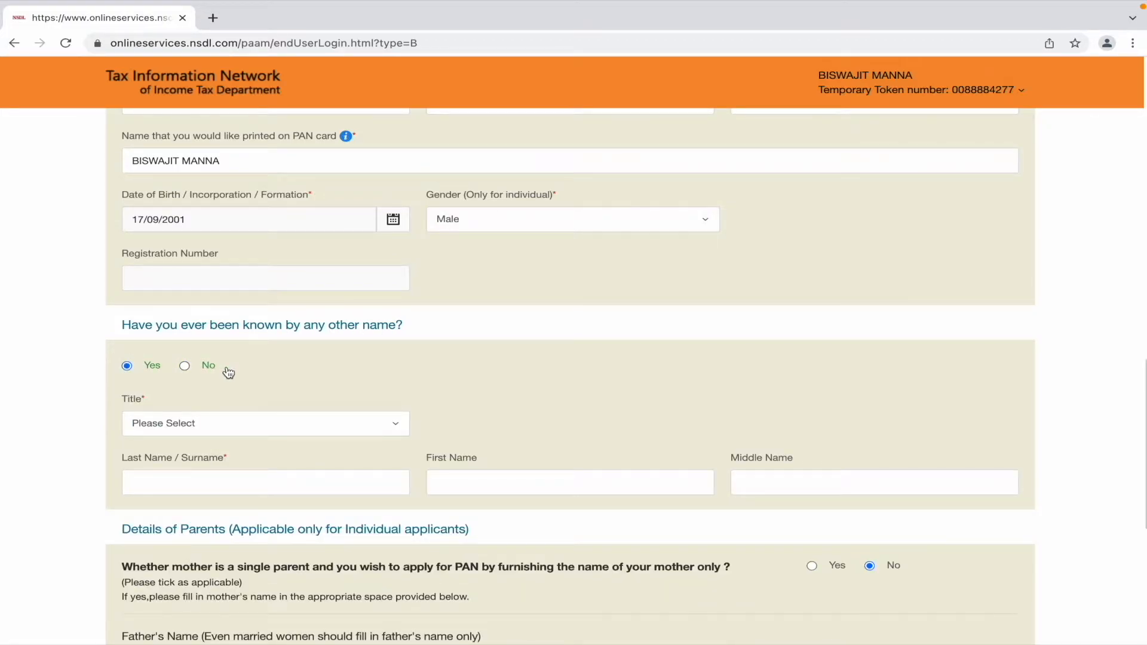
{"action": "left_click", "coordinate": [185, 366]}
{"action": "scroll", "coordinate": [376, 407], "scroll_direction": "down", "scroll_amount": 5}
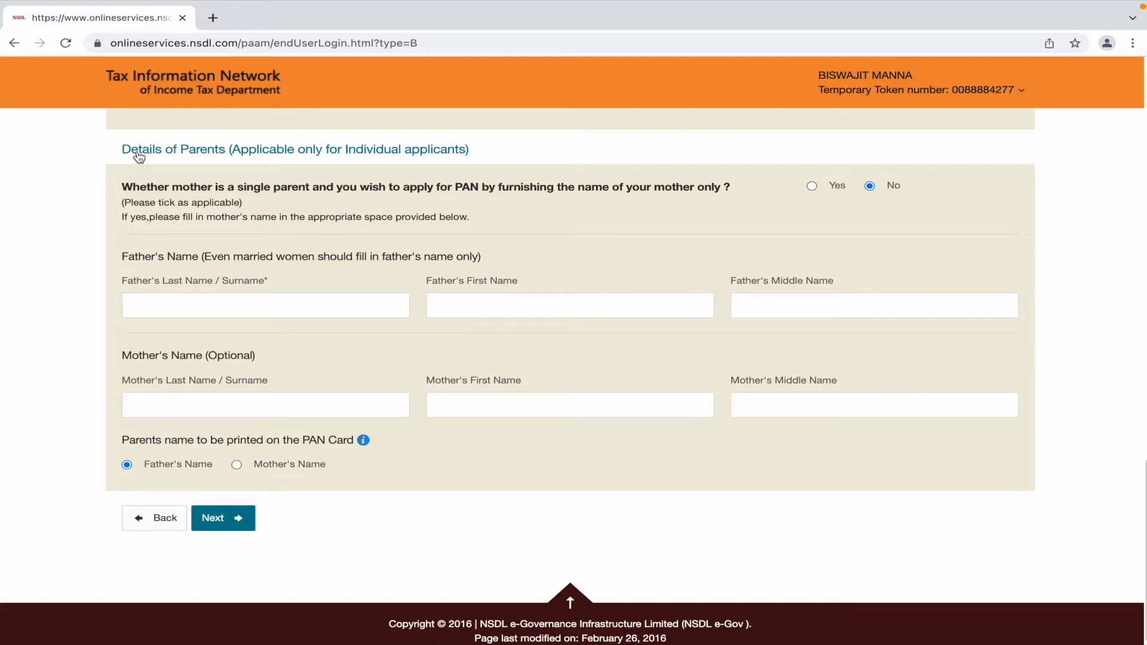
- Enter the father's surname, first and middle names, then proceed to Contact & other details
{"action": "left_click", "coordinate": [245, 303]}
{"action": "left_click", "coordinate": [547, 310]}
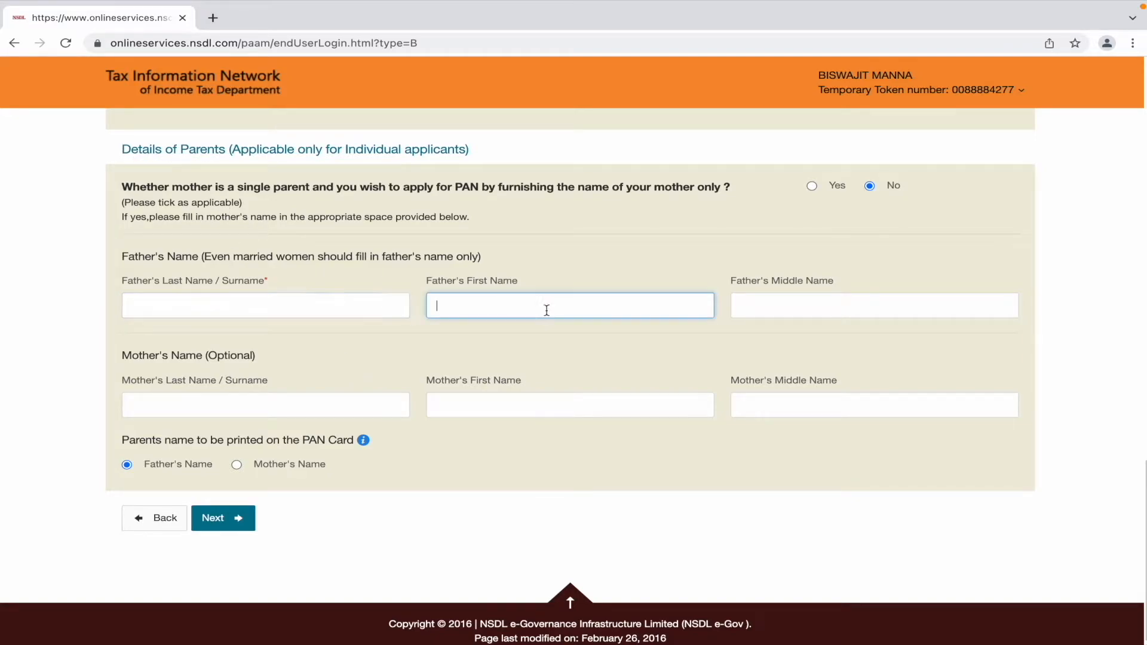
{"action": "left_click", "coordinate": [783, 305]}
{"action": "left_click", "coordinate": [308, 402]}
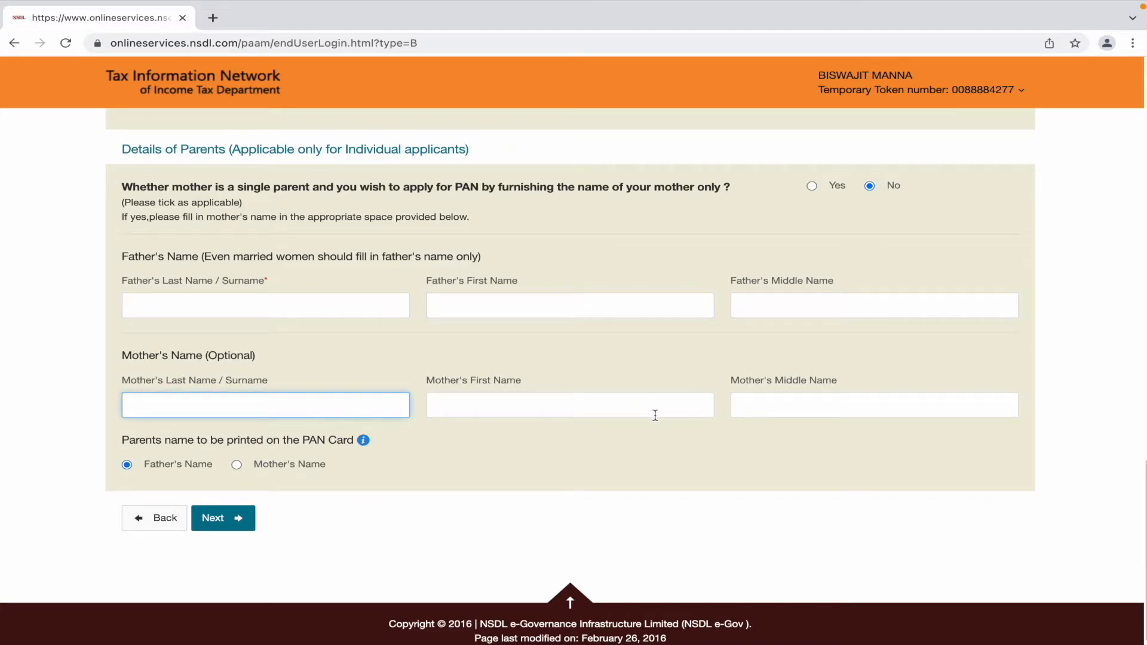
{"action": "left_click", "coordinate": [304, 309]}
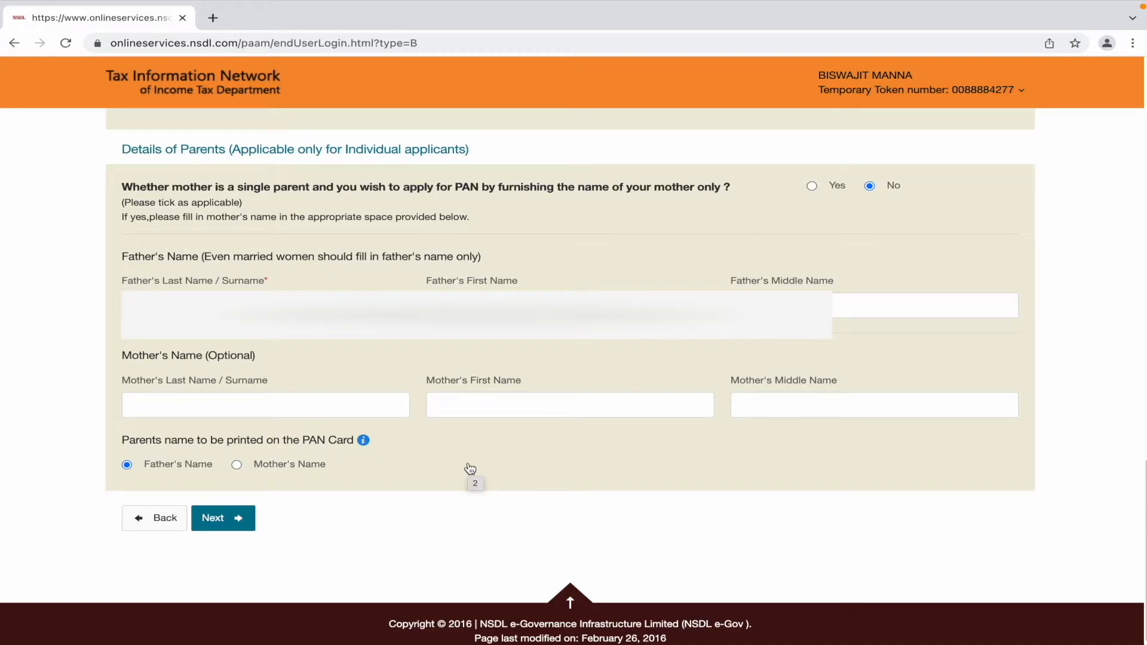
{"action": "scroll", "coordinate": [470, 468], "scroll_direction": "down", "scroll_amount": 1}
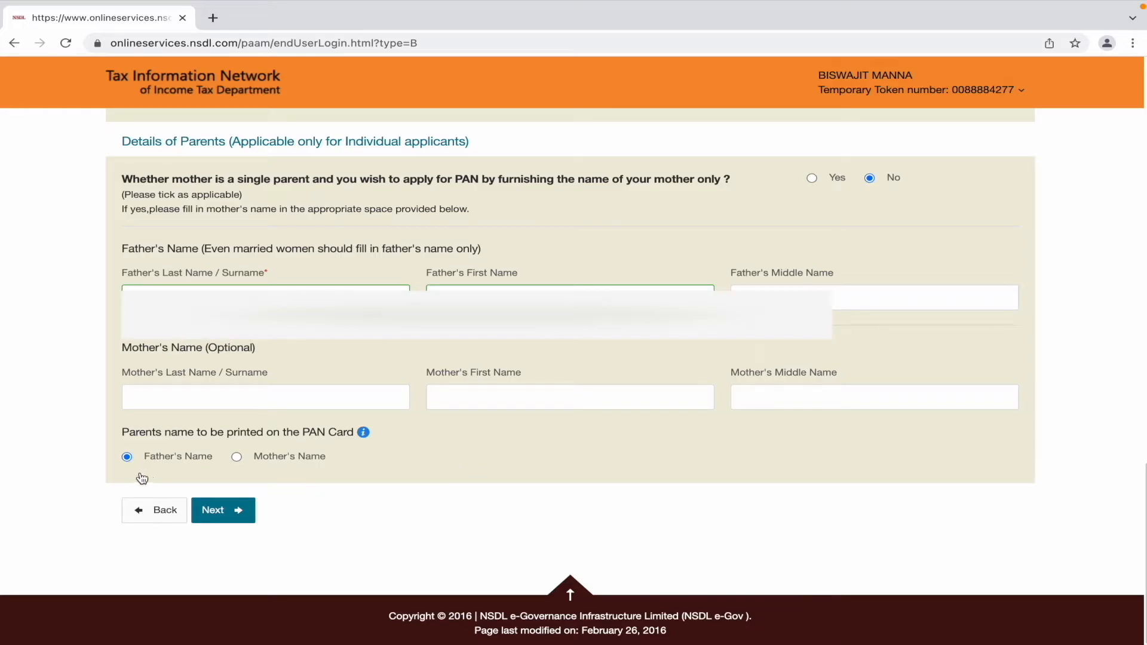
{"action": "left_click", "coordinate": [226, 512]}
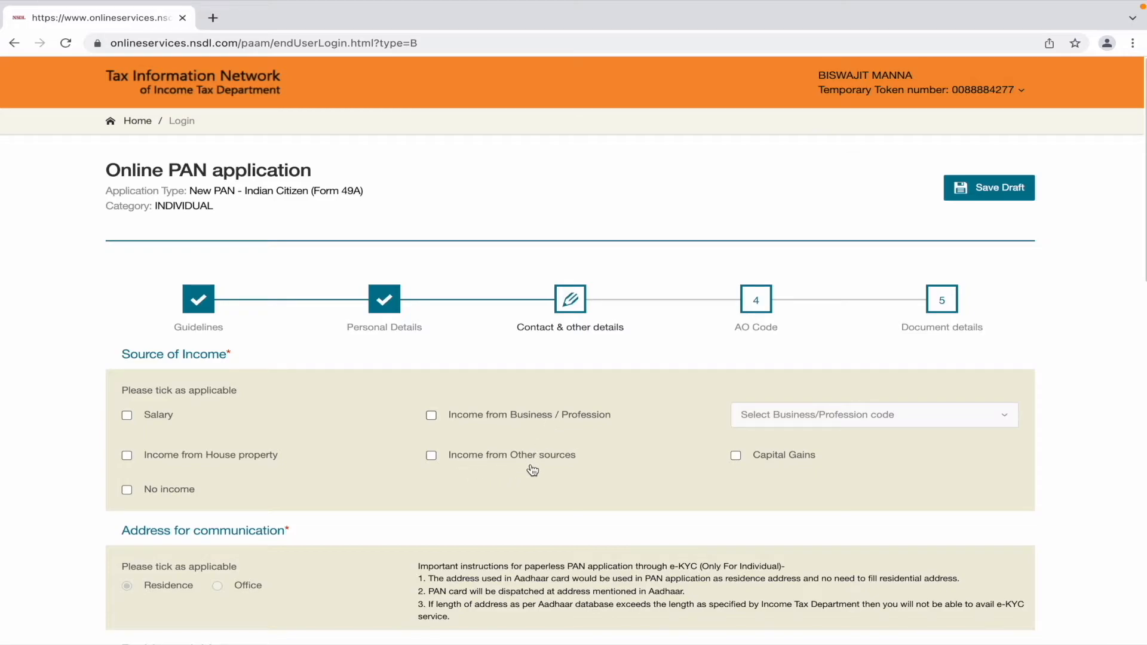
- Tick No income, set the ISD country code to INDIA (91), and proceed to AO Code
{"action": "left_click", "coordinate": [128, 496]}
{"action": "scroll", "coordinate": [379, 485], "scroll_direction": "down", "scroll_amount": 1}
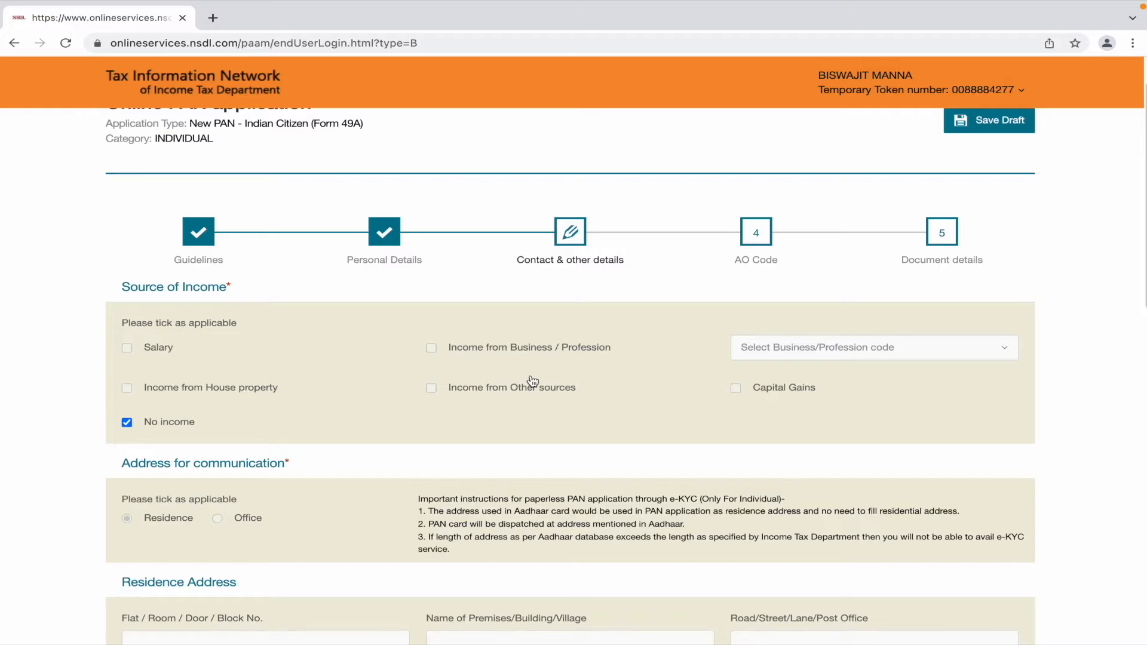
{"action": "scroll", "coordinate": [531, 380], "scroll_direction": "down", "scroll_amount": 4}
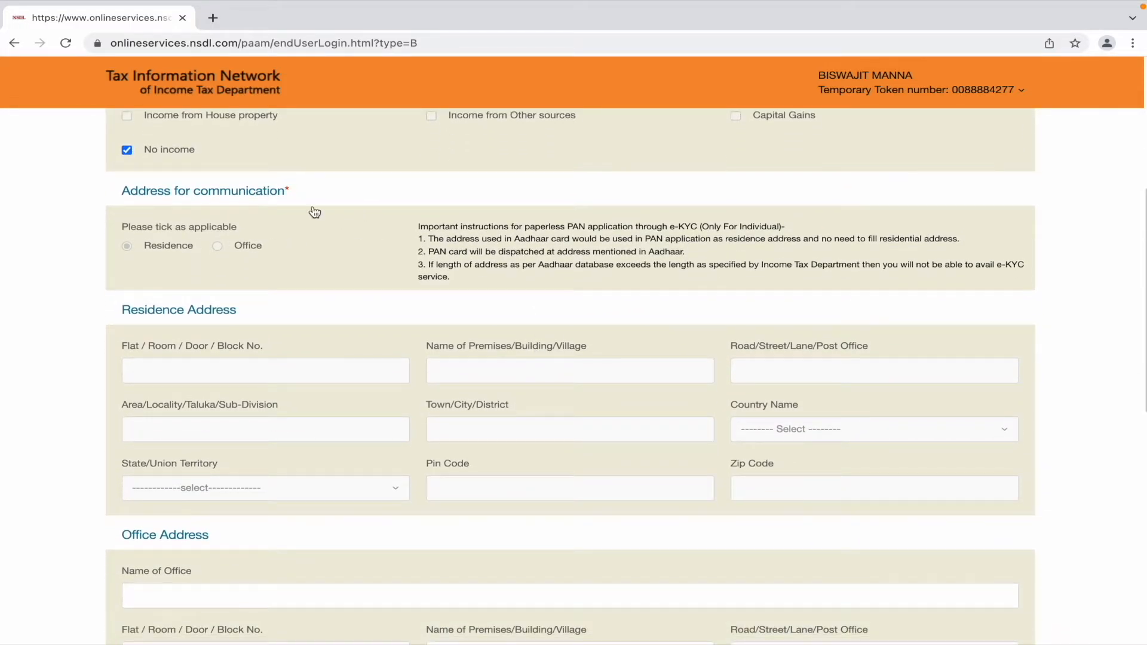
{"action": "scroll", "coordinate": [302, 420], "scroll_direction": "down", "scroll_amount": 5}
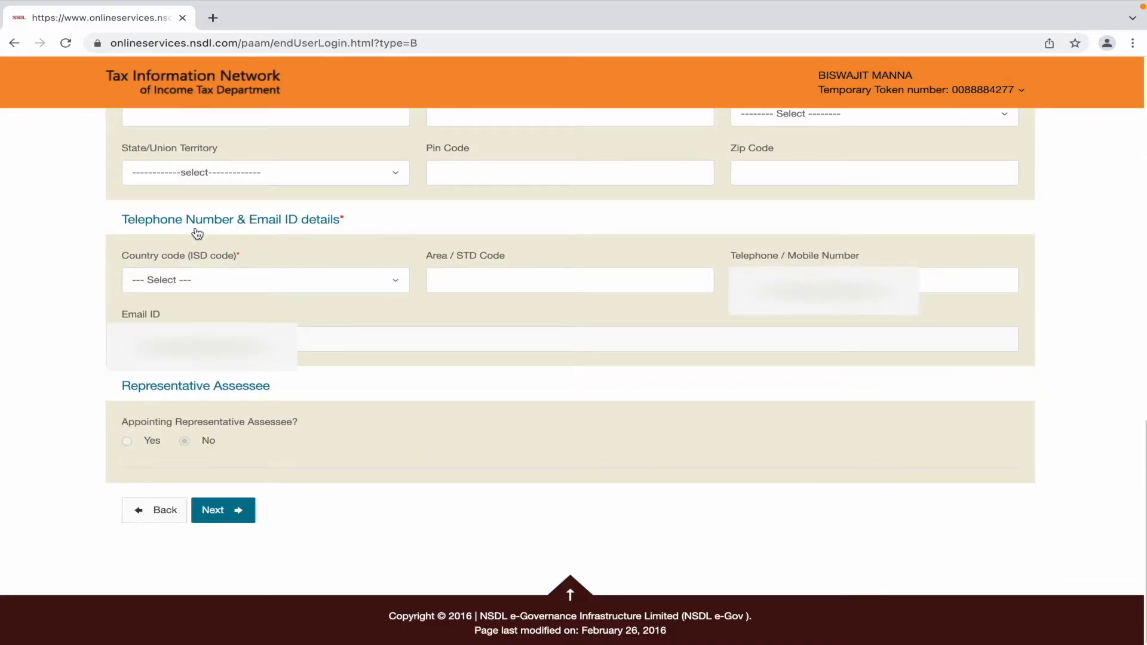
{"action": "left_click", "coordinate": [328, 284]}
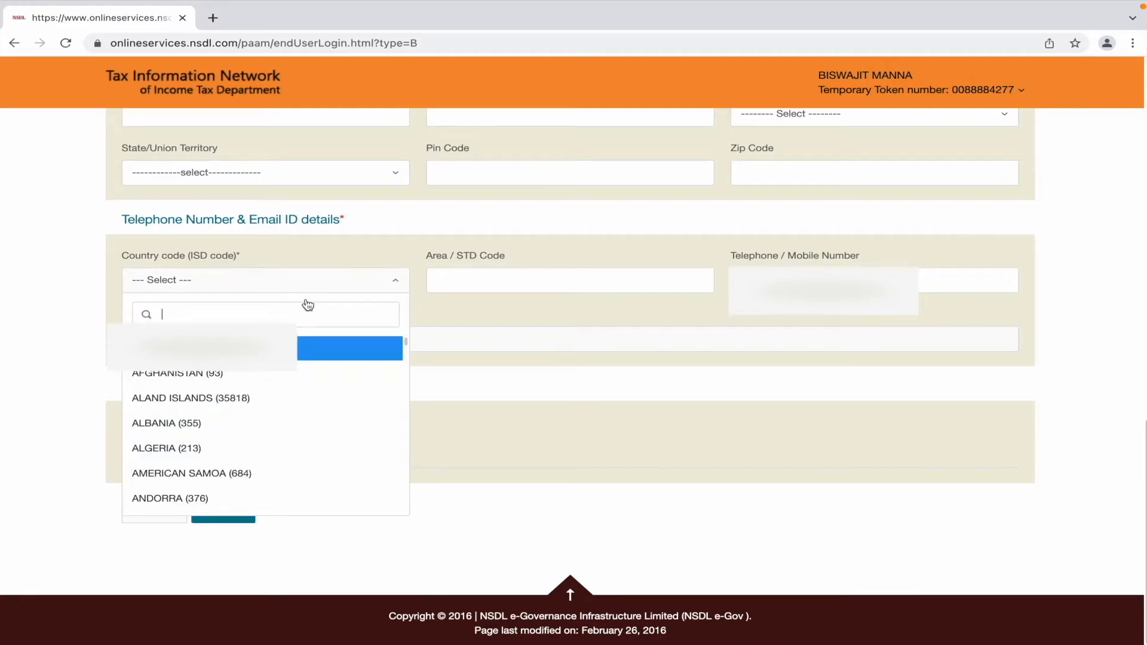
{"action": "type", "text": "india"}
{"action": "scroll", "coordinate": [330, 312], "scroll_direction": "up", "scroll_amount": 3}
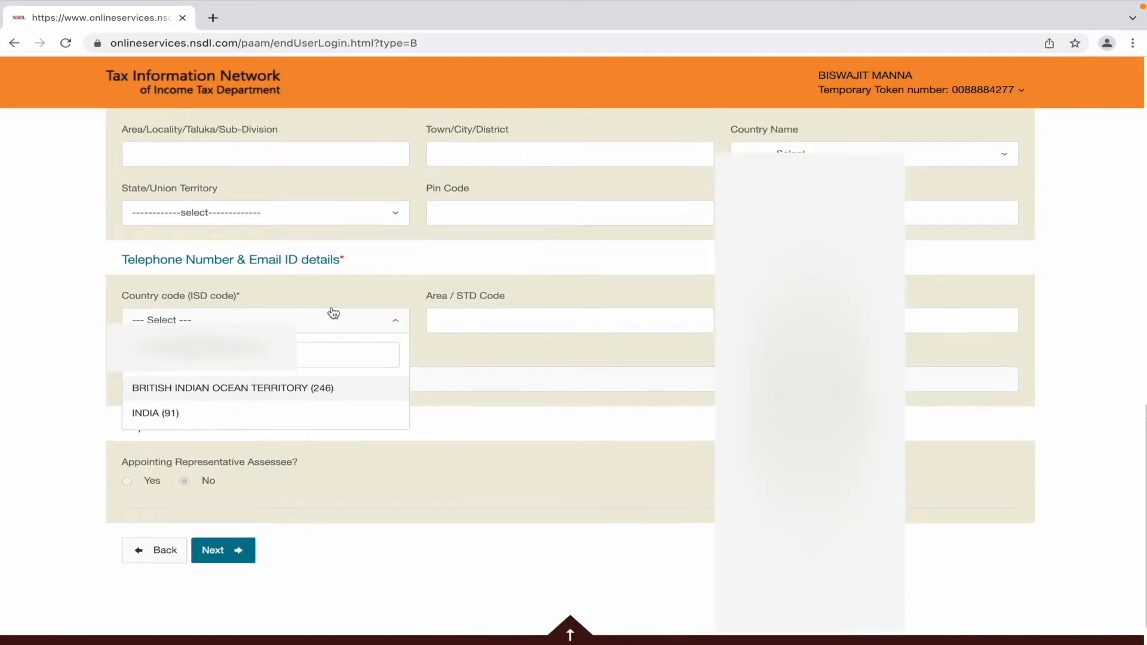
{"action": "left_click", "coordinate": [225, 553]}
{"action": "scroll", "coordinate": [415, 497], "scroll_direction": "down", "scroll_amount": 2}
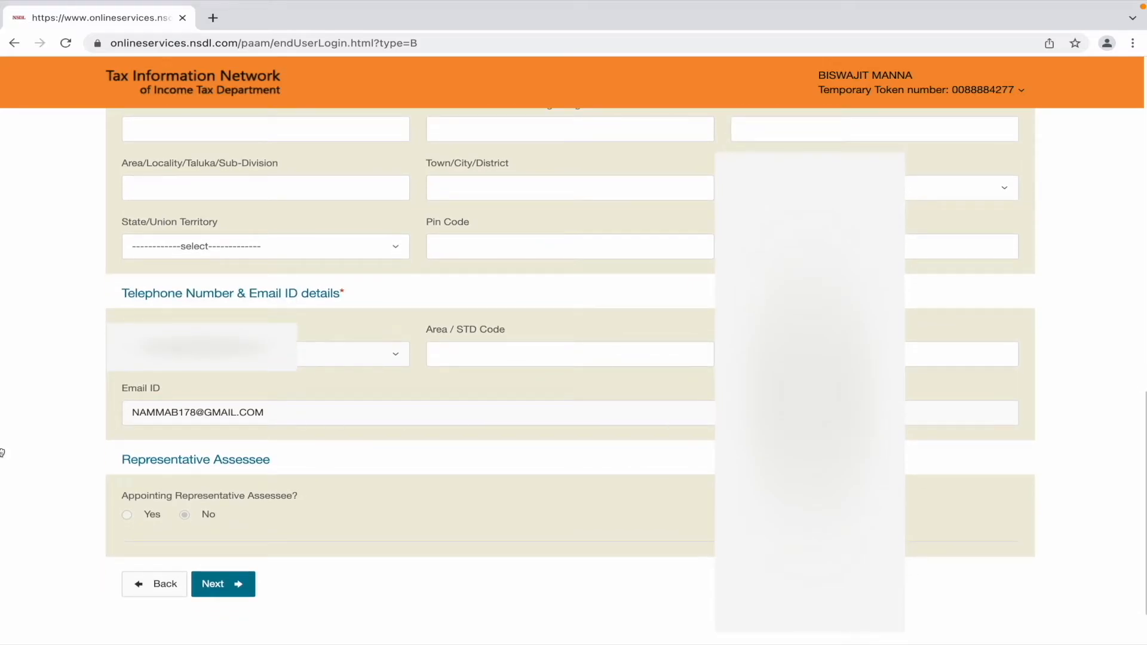
{"action": "left_click", "coordinate": [225, 584]}
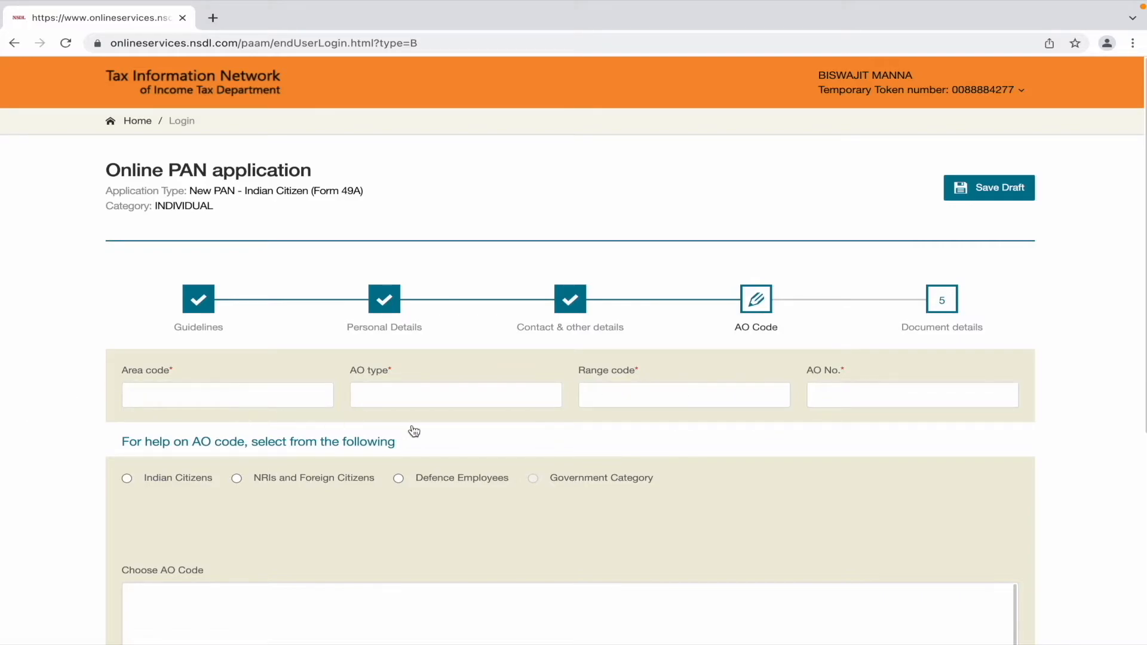
- Save the application as a draft
{"action": "left_click", "coordinate": [991, 188]}
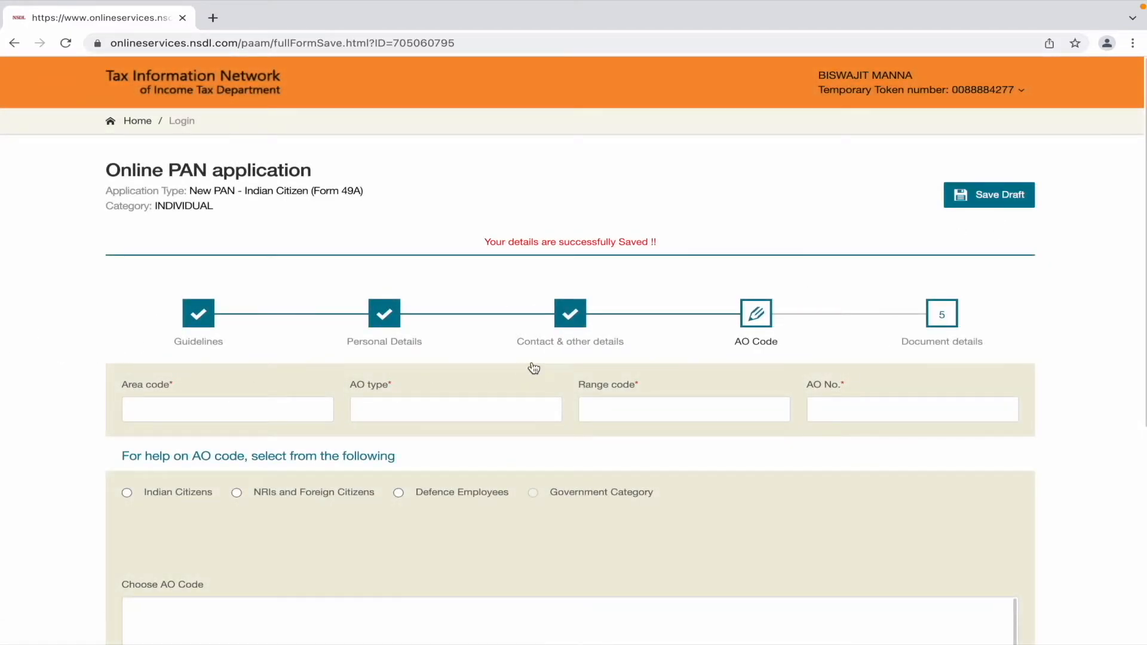
{"action": "scroll", "coordinate": [300, 514], "scroll_direction": "down", "scroll_amount": 1}
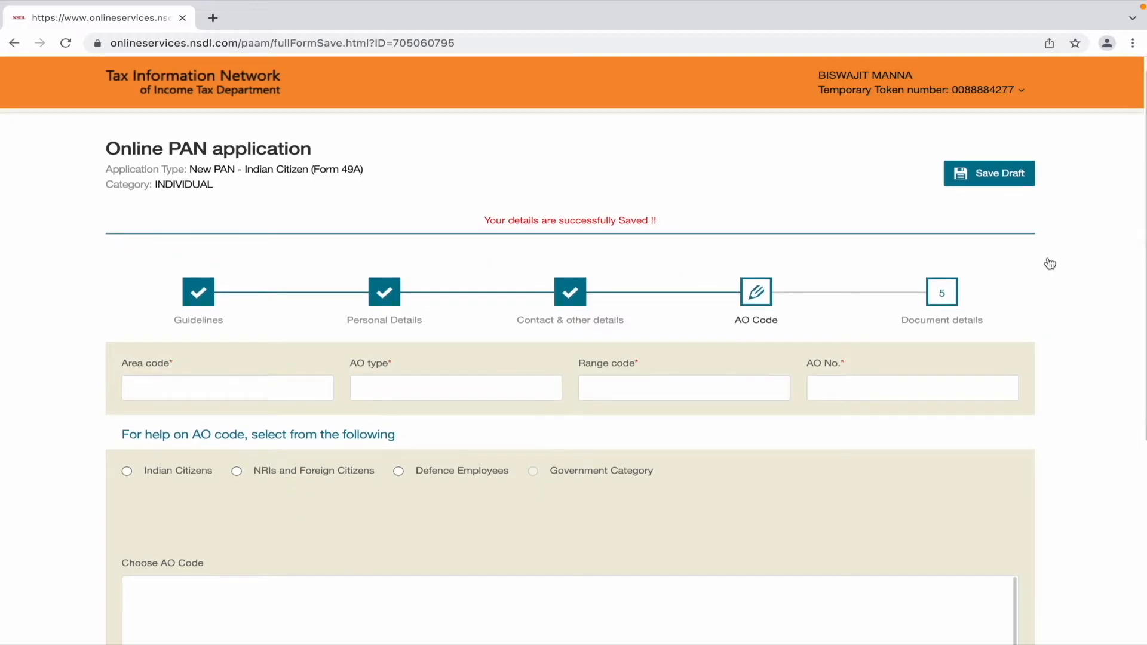
{"action": "scroll", "coordinate": [504, 443], "scroll_direction": "down", "scroll_amount": 1}
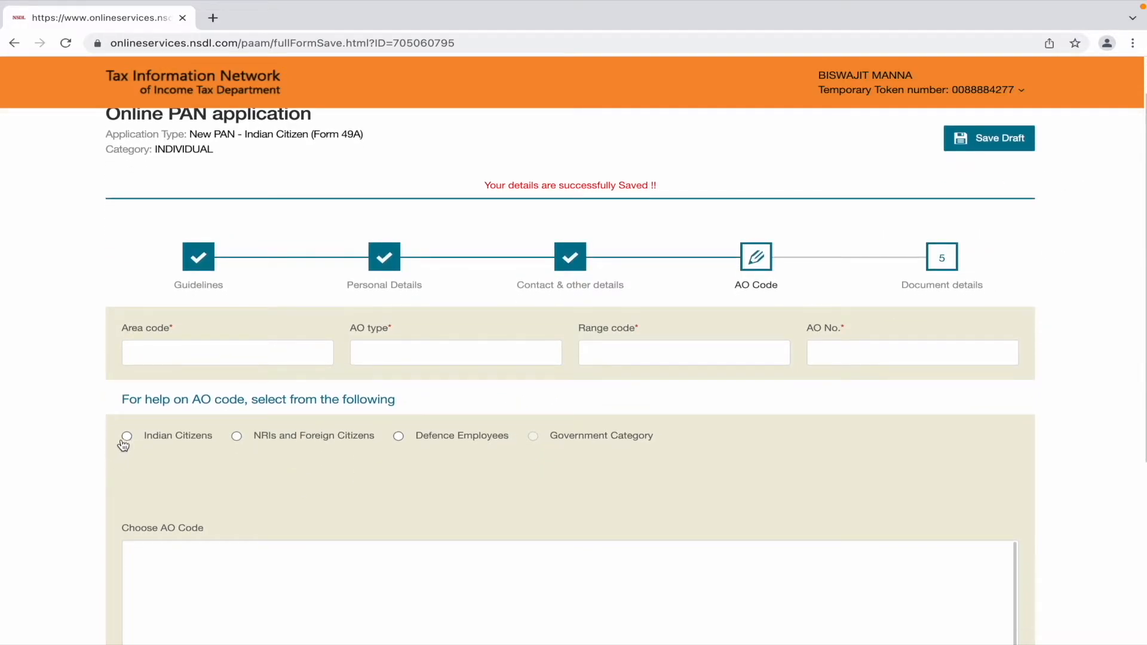
- Look up Indian-citizen AO codes for state WEST BENGAL and city HALDIA
{"action": "left_click", "coordinate": [127, 437]}
{"action": "scroll", "coordinate": [215, 445], "scroll_direction": "down", "scroll_amount": 1}
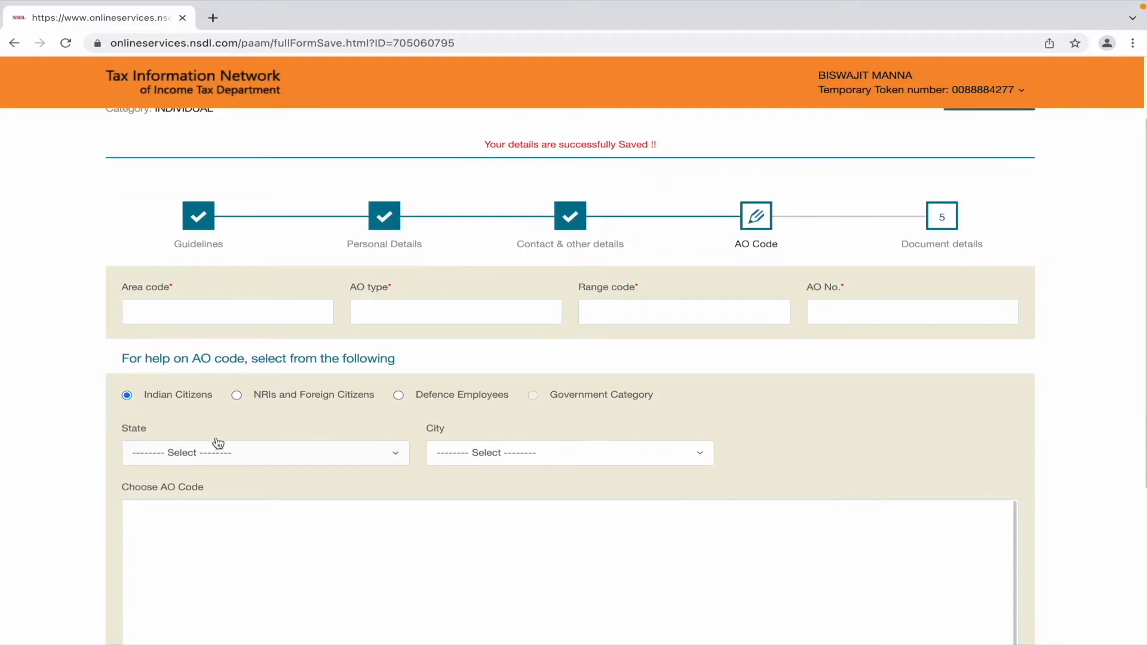
{"action": "left_click", "coordinate": [222, 454]}
{"action": "type", "text": "wes"}
{"action": "left_click", "coordinate": [226, 429]}
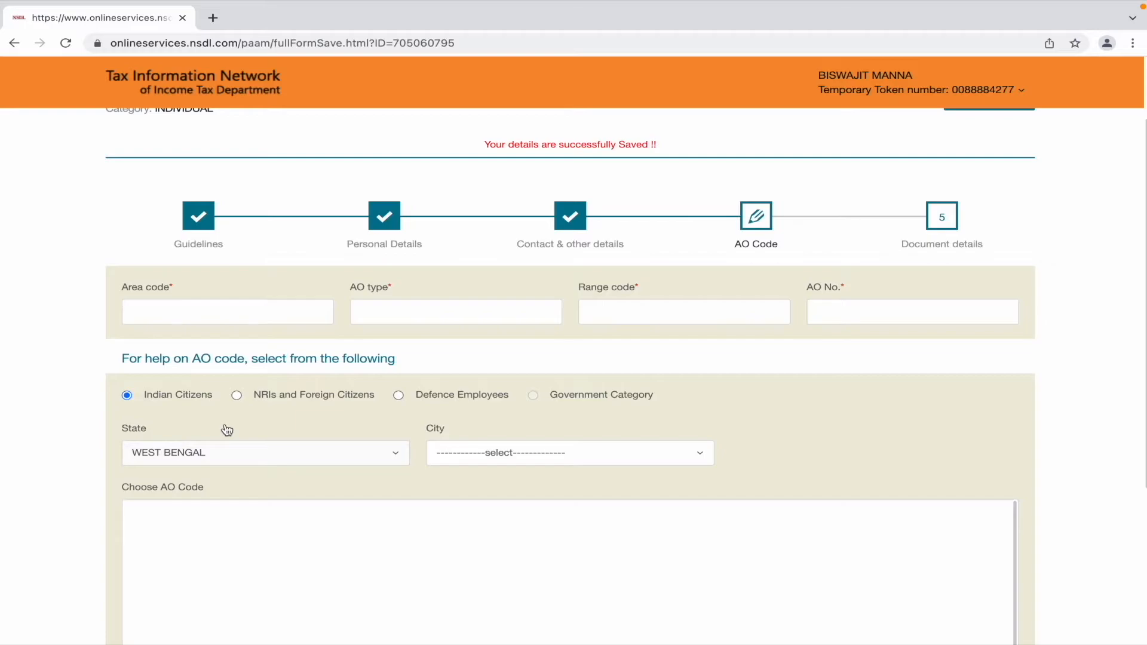
{"action": "left_click", "coordinate": [497, 455]}
{"action": "type", "text": "ha"}
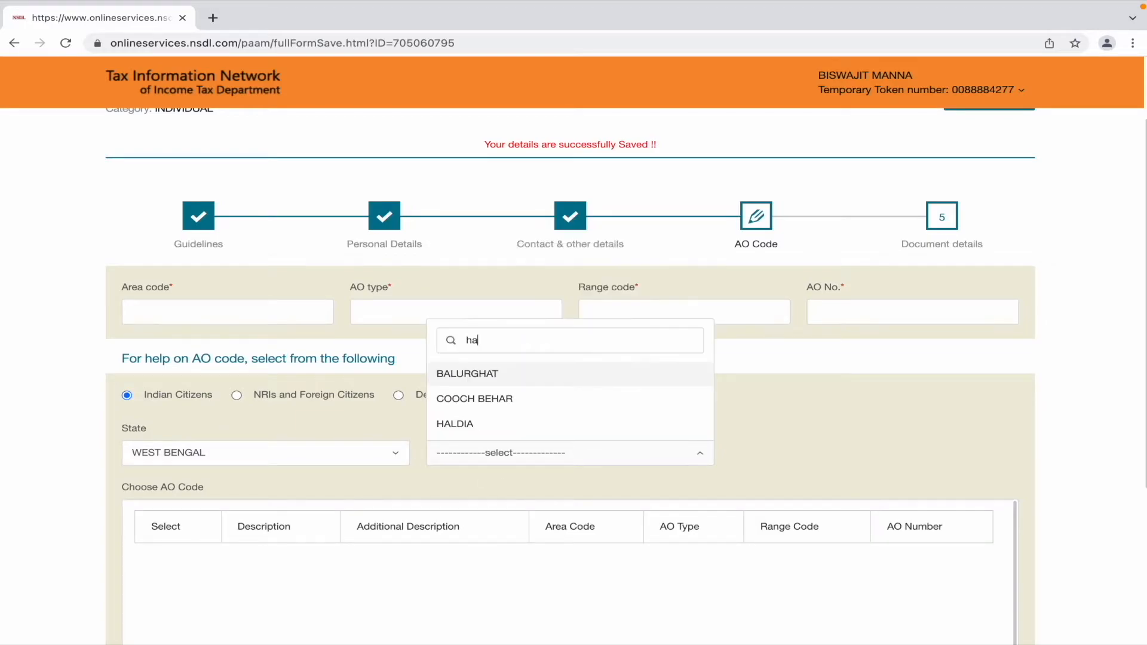
{"action": "left_click", "coordinate": [505, 425]}
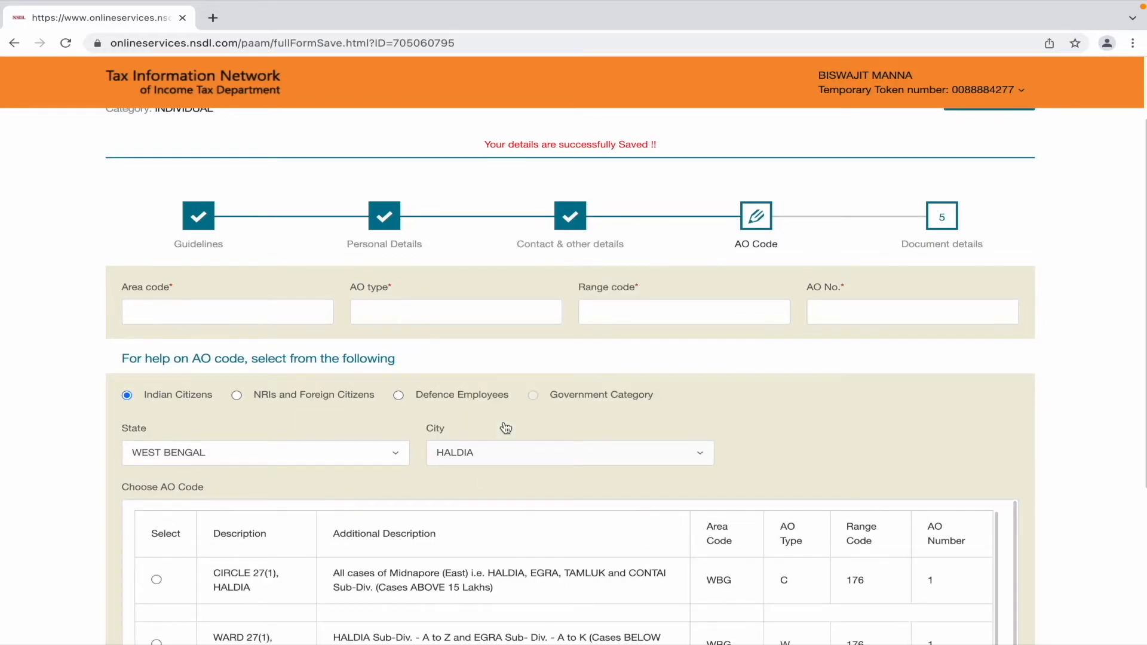
- Pick AO code WBG C 176 1 for CIRCLE 27(1), HALDIA and move to Document details
{"action": "scroll", "coordinate": [506, 428], "scroll_direction": "down", "scroll_amount": 2}
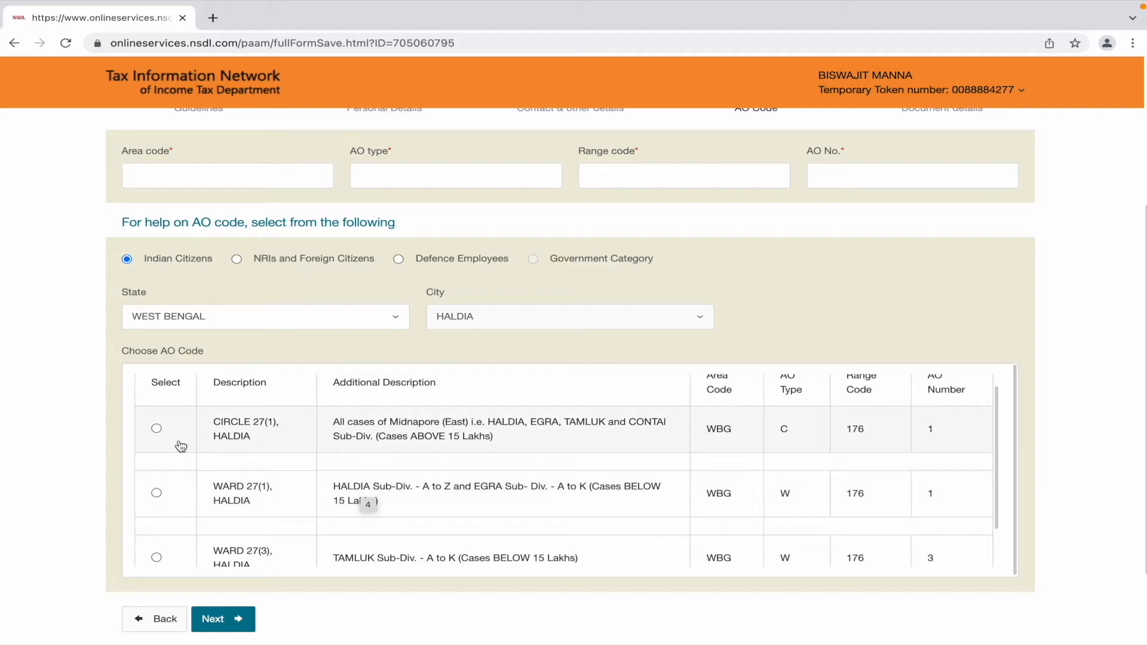
{"action": "left_click", "coordinate": [156, 429]}
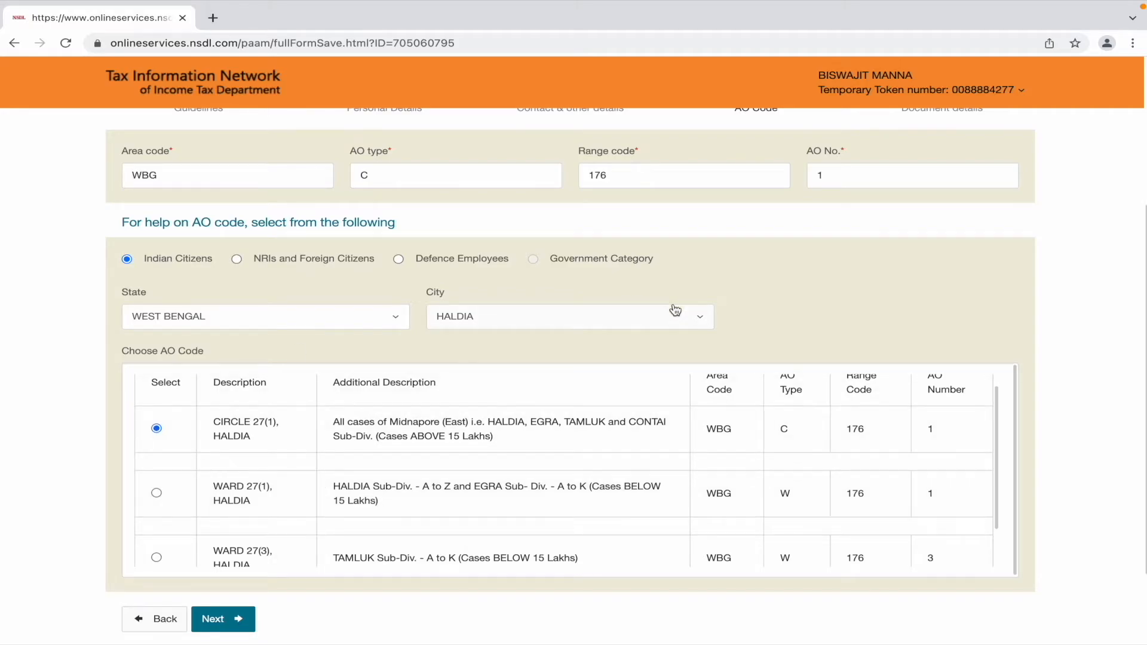
{"action": "scroll", "coordinate": [943, 308], "scroll_direction": "up", "scroll_amount": 1}
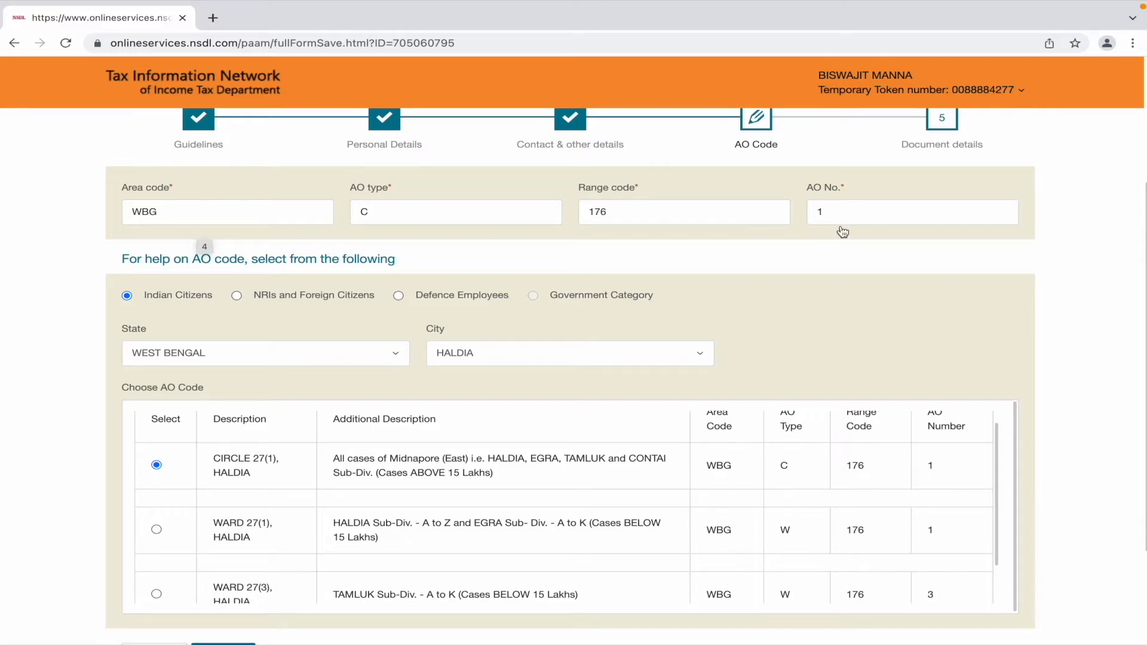
{"action": "scroll", "coordinate": [755, 302], "scroll_direction": "down", "scroll_amount": 1}
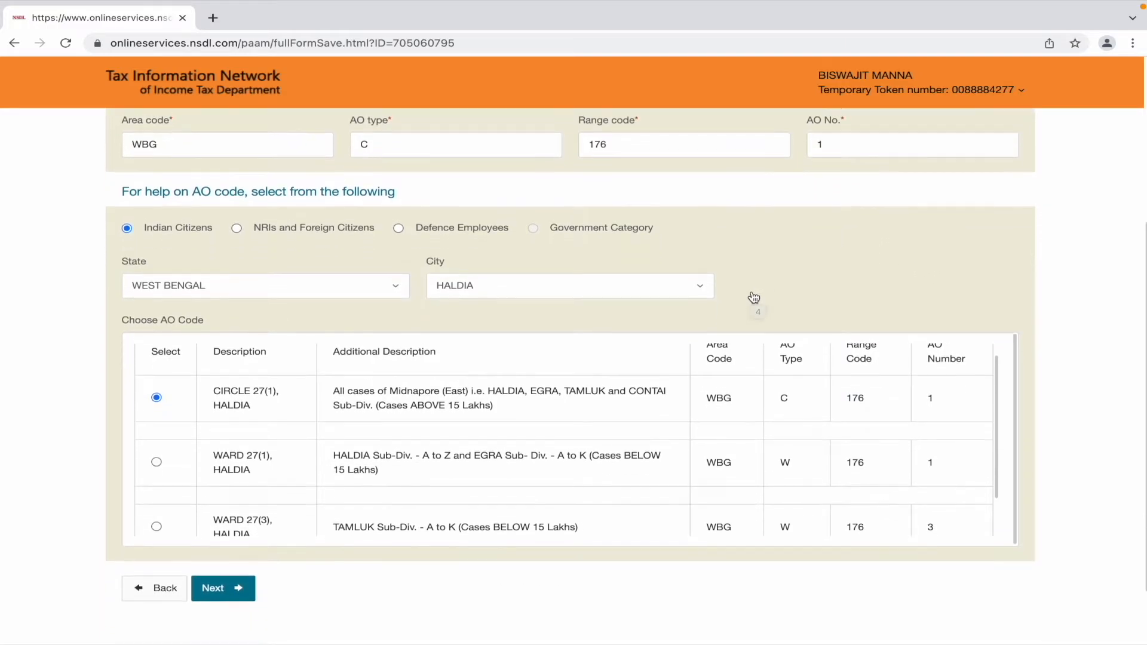
{"action": "scroll", "coordinate": [315, 200], "scroll_direction": "up", "scroll_amount": 1}
{"action": "scroll", "coordinate": [827, 223], "scroll_direction": "down", "scroll_amount": 3}
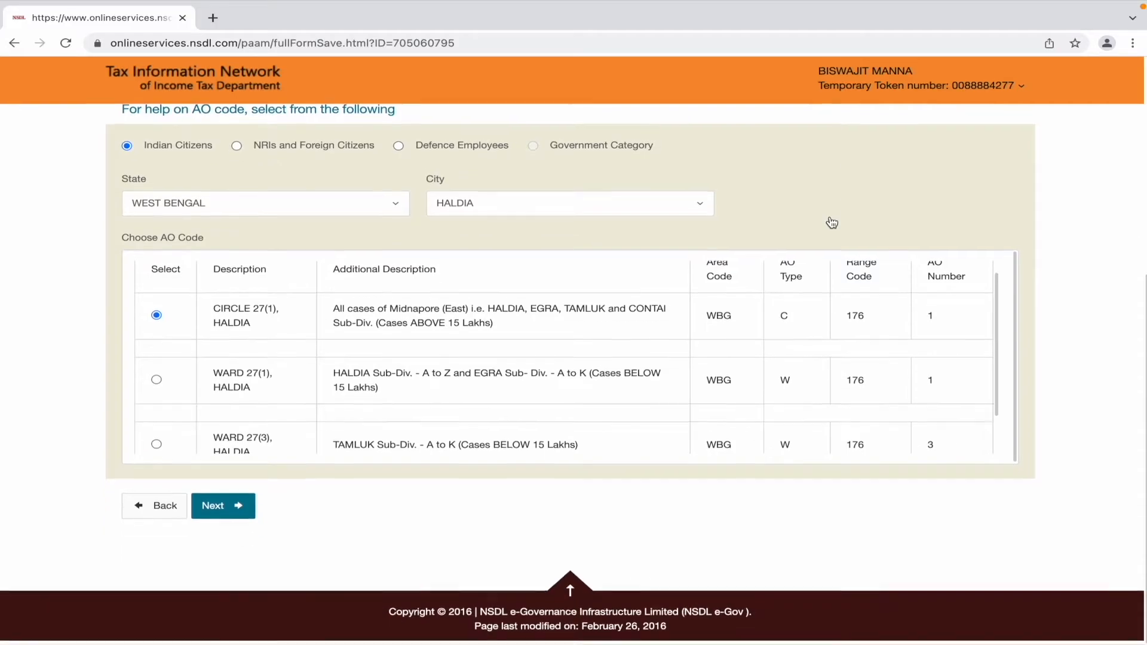
{"action": "left_click", "coordinate": [236, 510]}
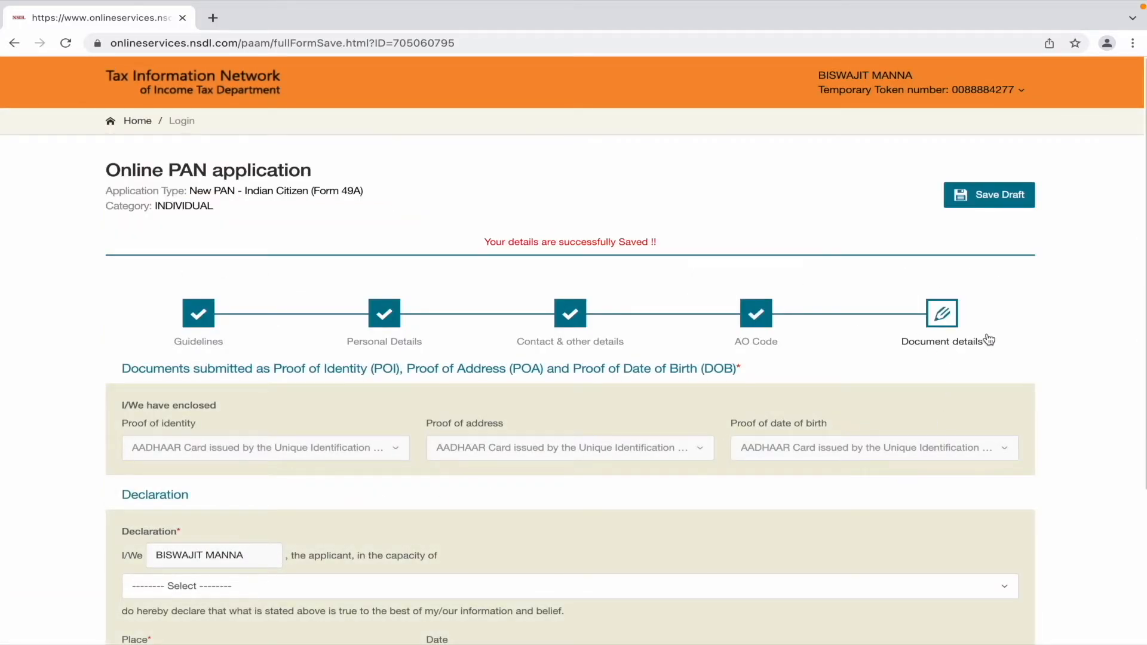
- Declare in the capacity of Himself/Herself, fill in the place of declaration, and submit the form
{"action": "scroll", "coordinate": [987, 338], "scroll_direction": "down", "scroll_amount": 3}
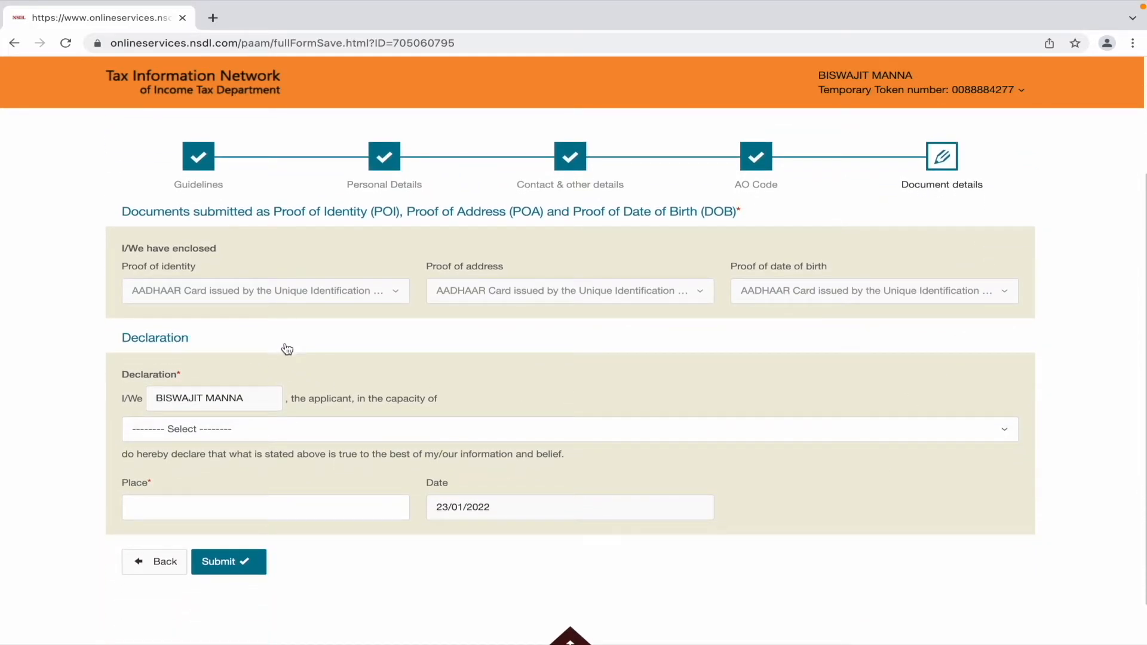
{"action": "left_click", "coordinate": [304, 440]}
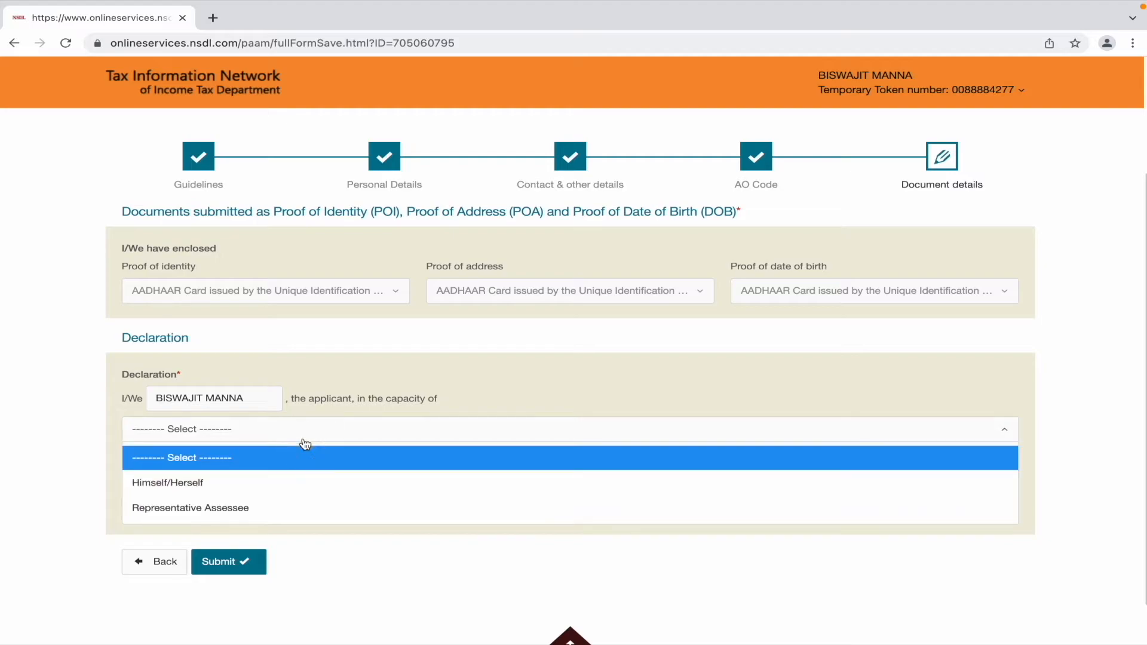
{"action": "left_click", "coordinate": [245, 484]}
{"action": "scroll", "coordinate": [243, 491], "scroll_direction": "down", "scroll_amount": 1}
{"action": "left_click", "coordinate": [242, 478]}
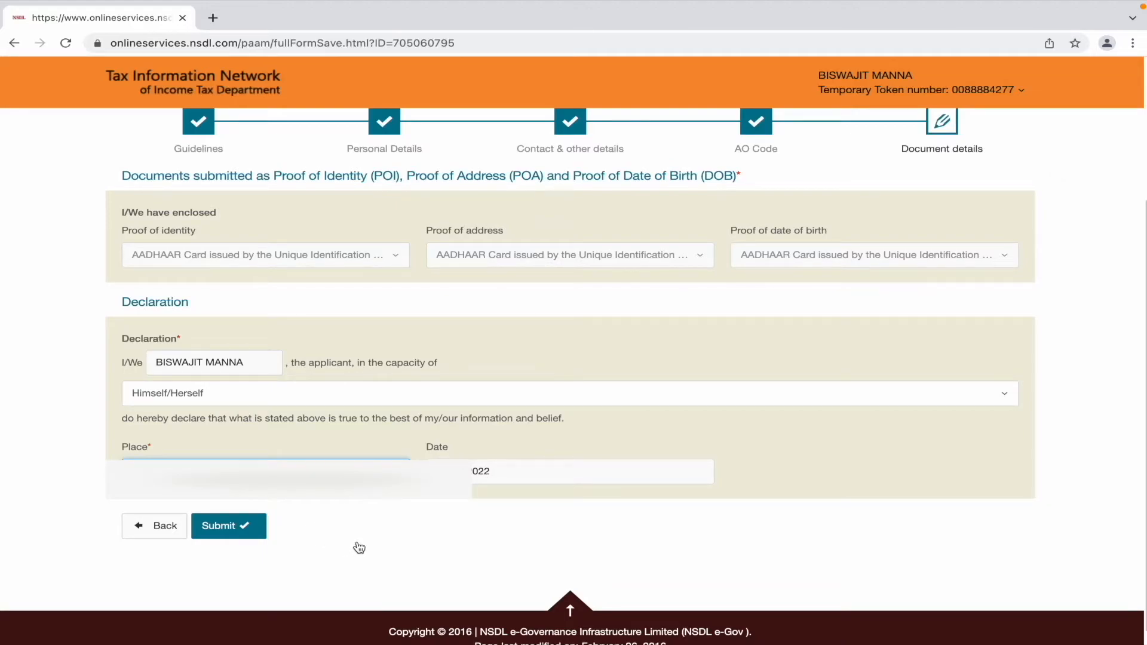
{"action": "left_click", "coordinate": [251, 527]}
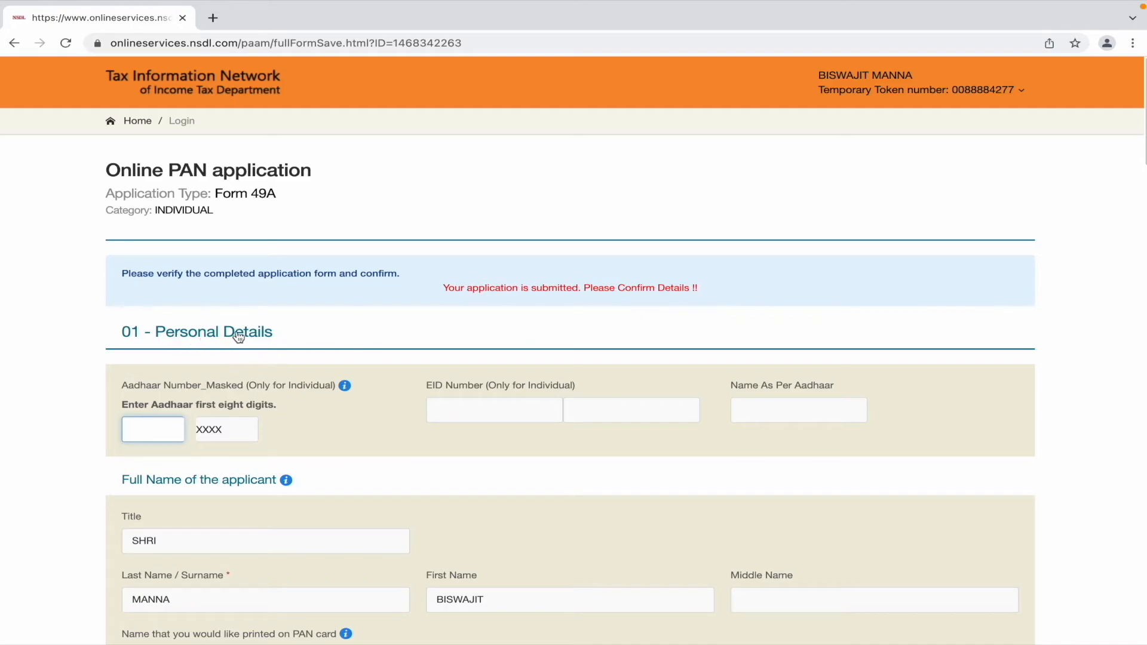
- Review the Form 49A details to the bottom and confirm them to reach payment mode selection
{"action": "left_click", "coordinate": [153, 436]}
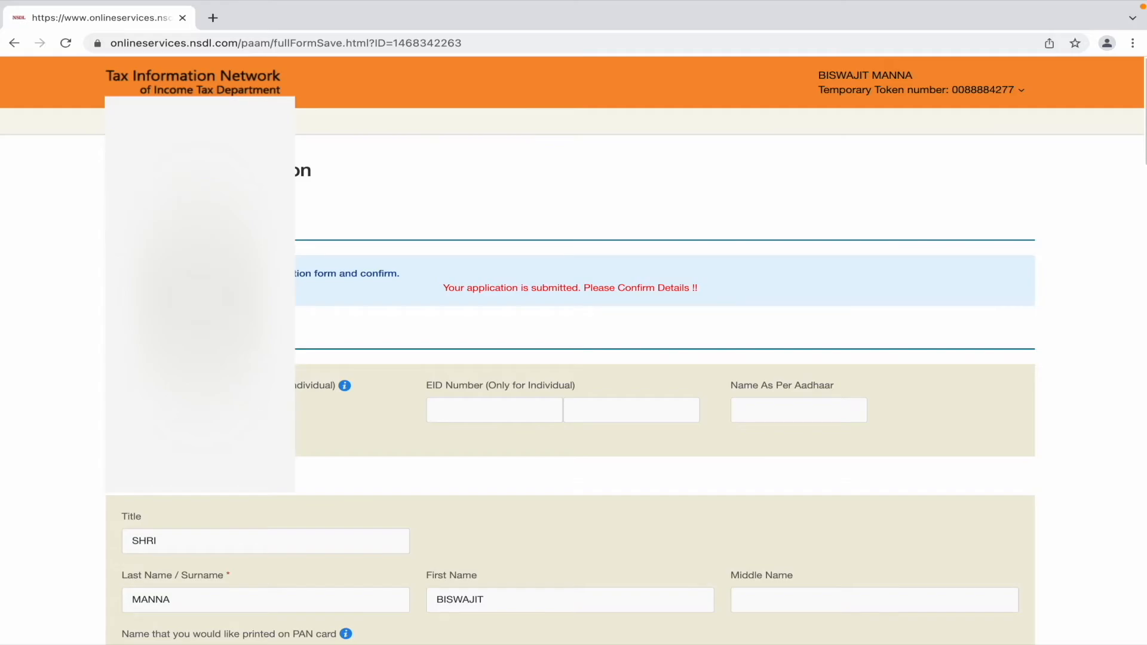
{"action": "scroll", "coordinate": [330, 267], "scroll_direction": "down", "scroll_amount": 4}
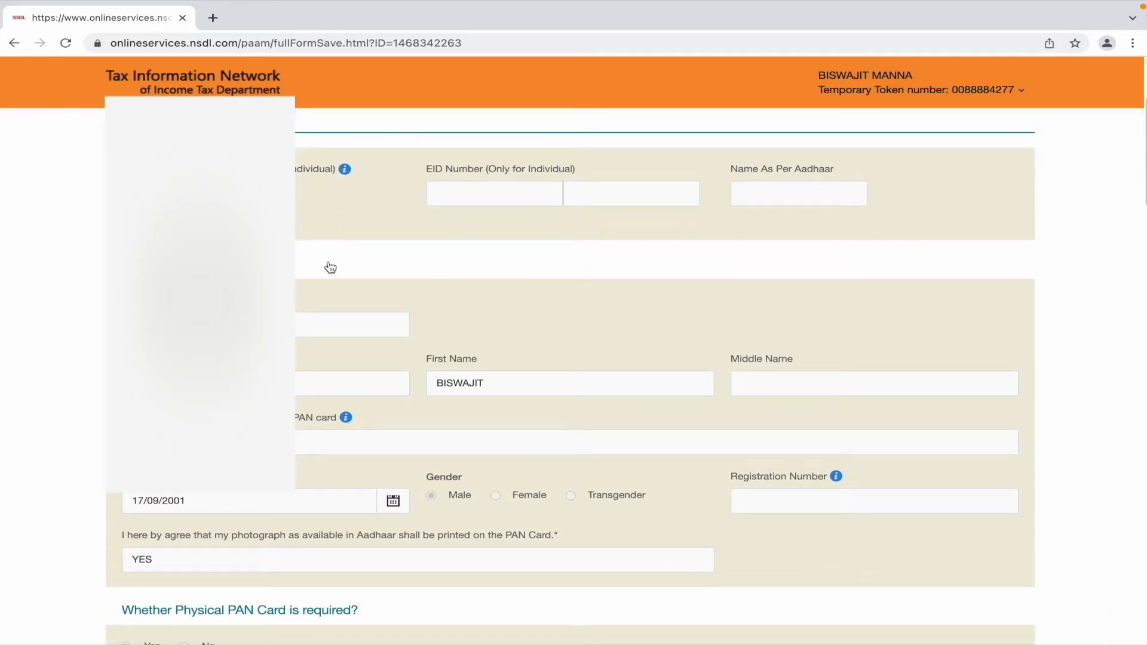
{"action": "scroll", "coordinate": [494, 264], "scroll_direction": "down", "scroll_amount": 3}
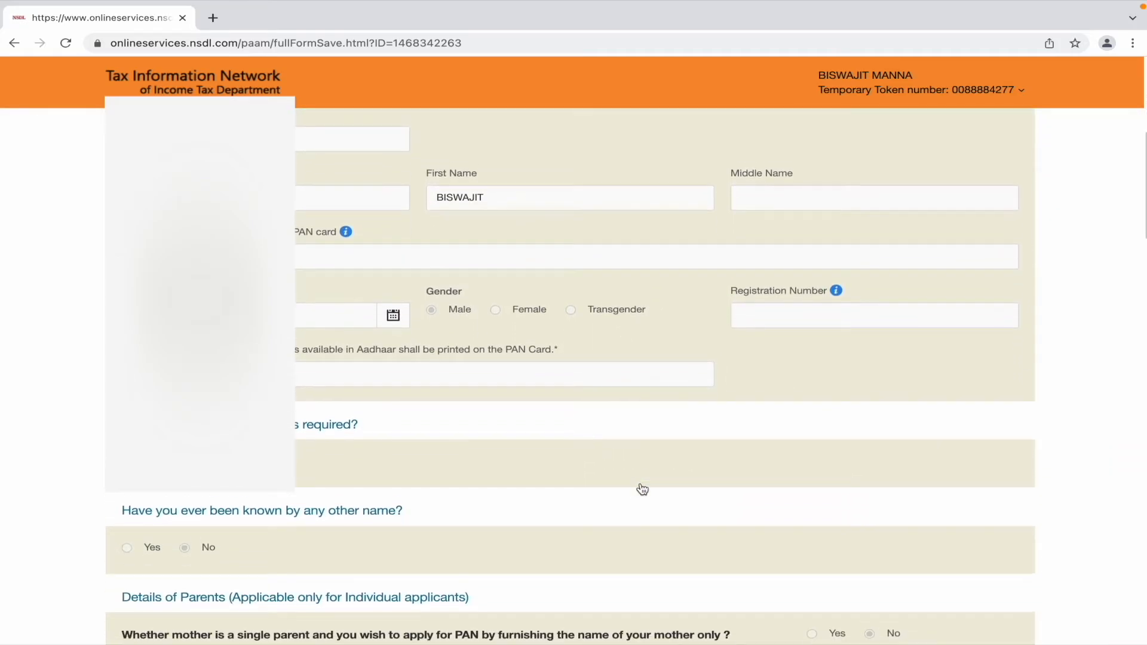
{"action": "scroll", "coordinate": [642, 489], "scroll_direction": "down", "scroll_amount": 15}
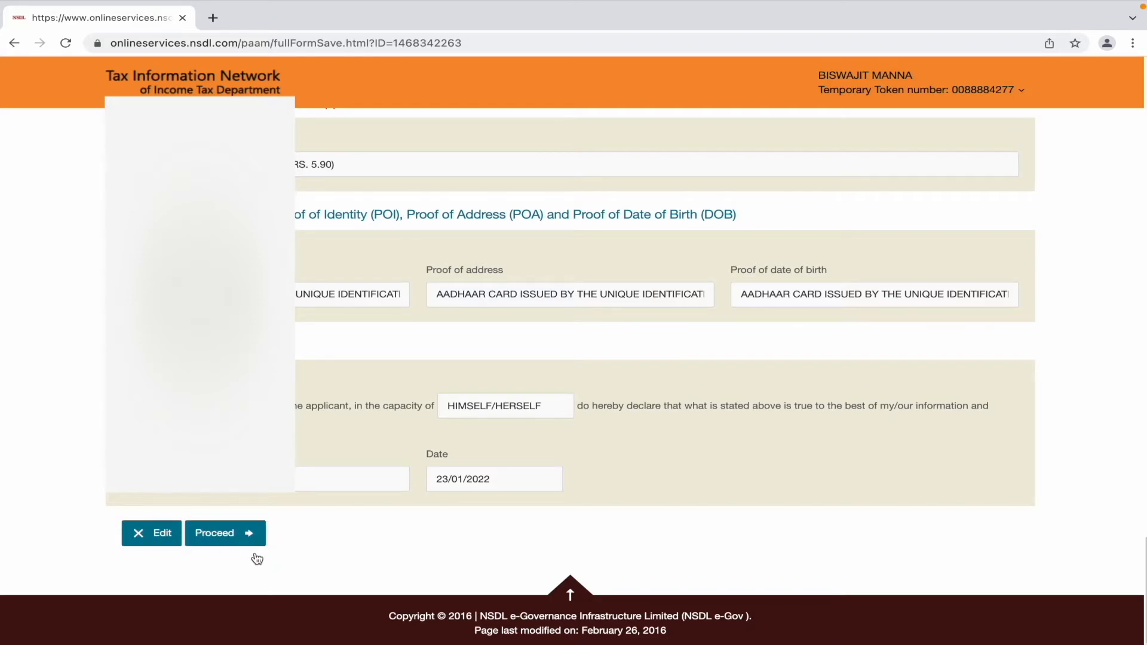
{"action": "left_click", "coordinate": [241, 541]}
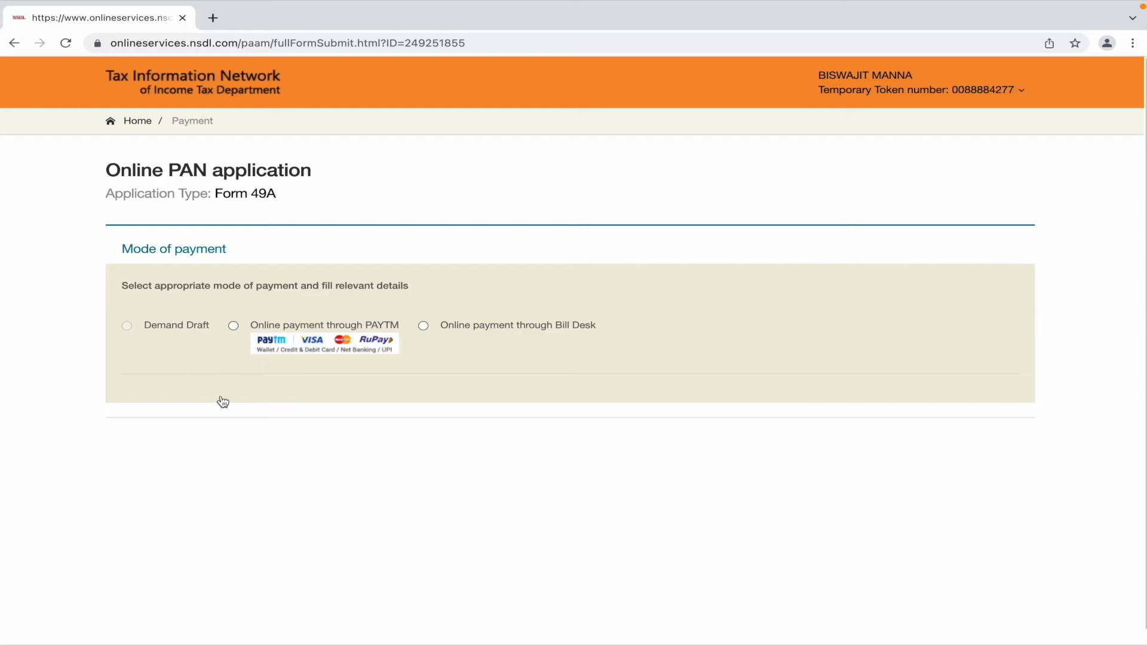
- Choose Bill Desk online payment, accept the terms of service, and pay the 106.90 fee
{"action": "left_click", "coordinate": [233, 327]}
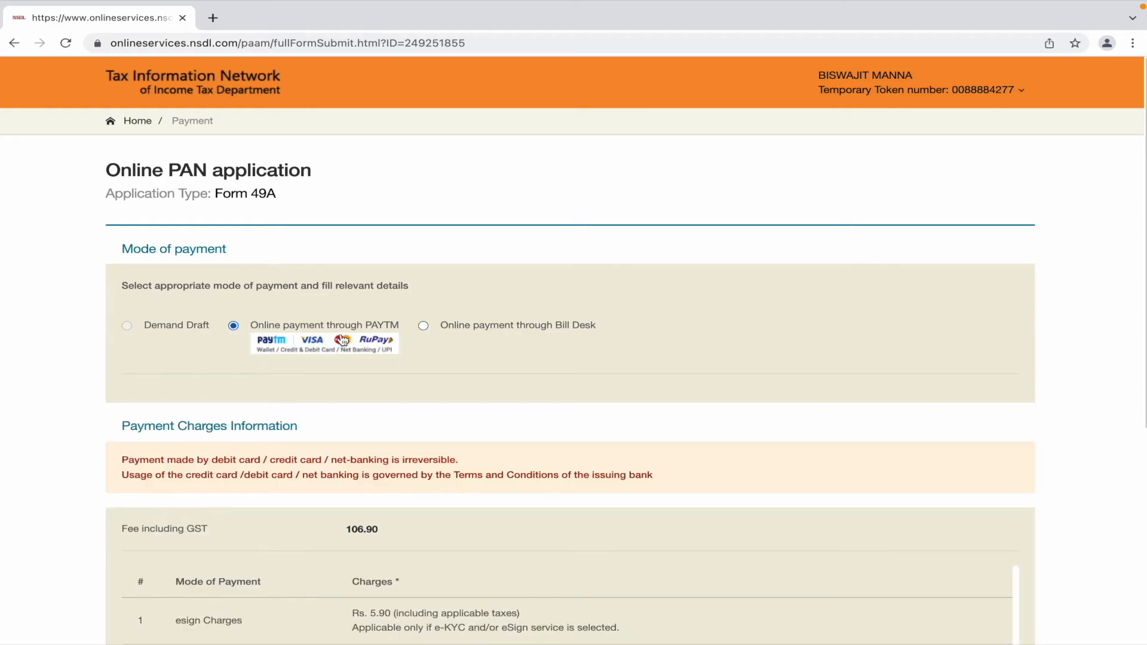
{"action": "scroll", "coordinate": [386, 358], "scroll_direction": "down", "scroll_amount": 2}
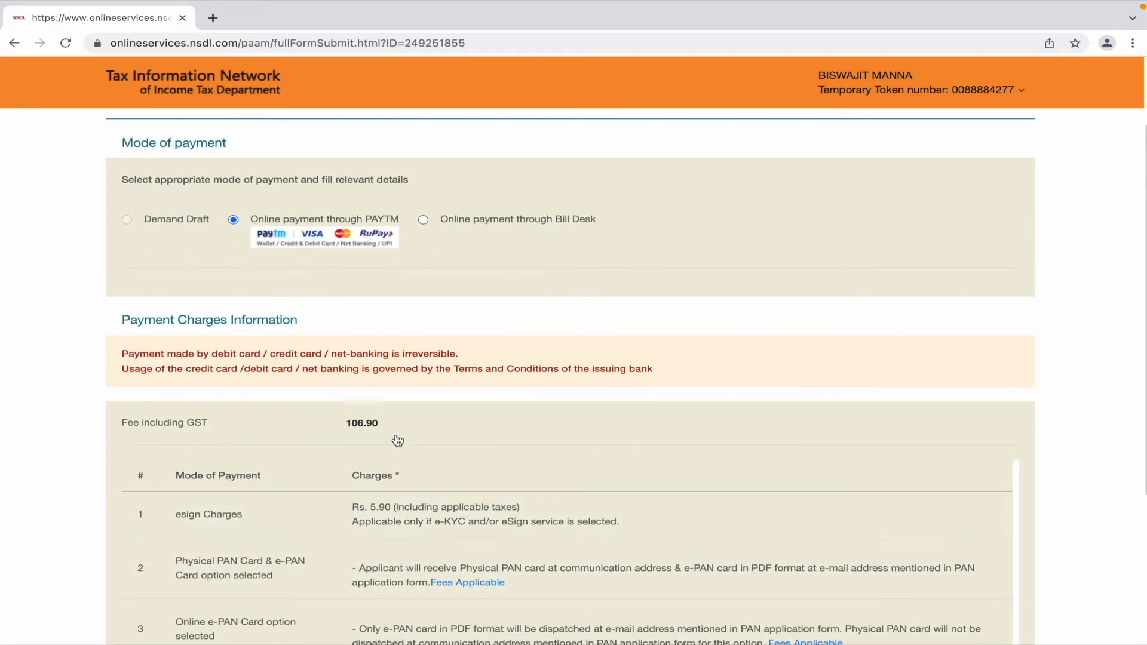
{"action": "left_click", "coordinate": [425, 221]}
{"action": "scroll", "coordinate": [426, 220], "scroll_direction": "down", "scroll_amount": 4}
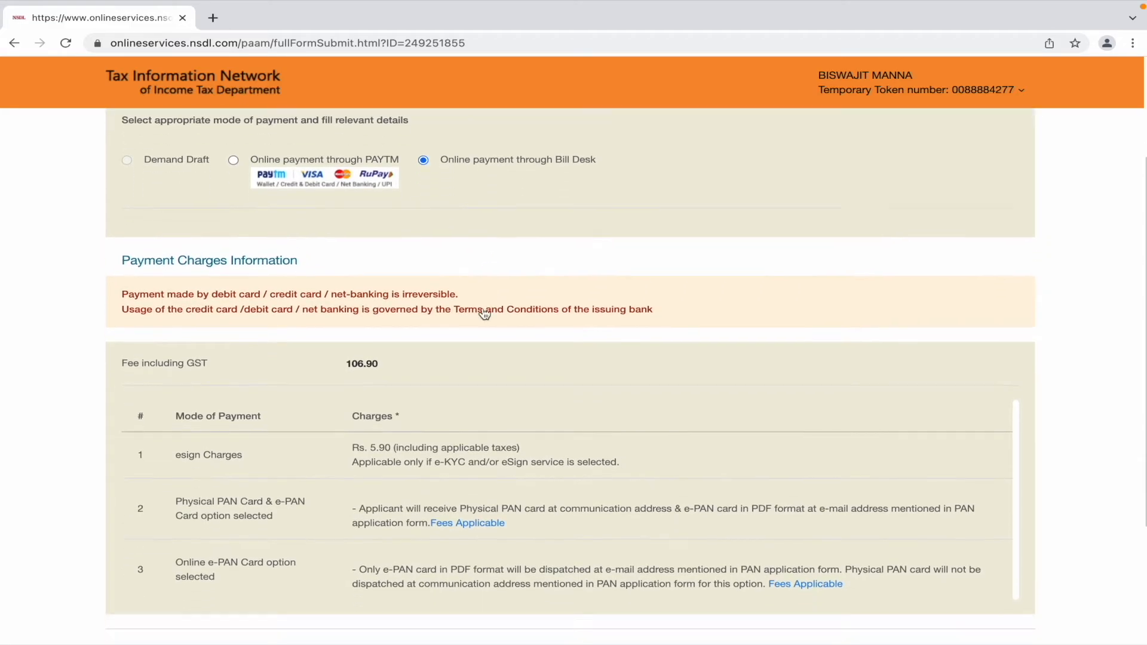
{"action": "scroll", "coordinate": [485, 313], "scroll_direction": "up", "scroll_amount": 4}
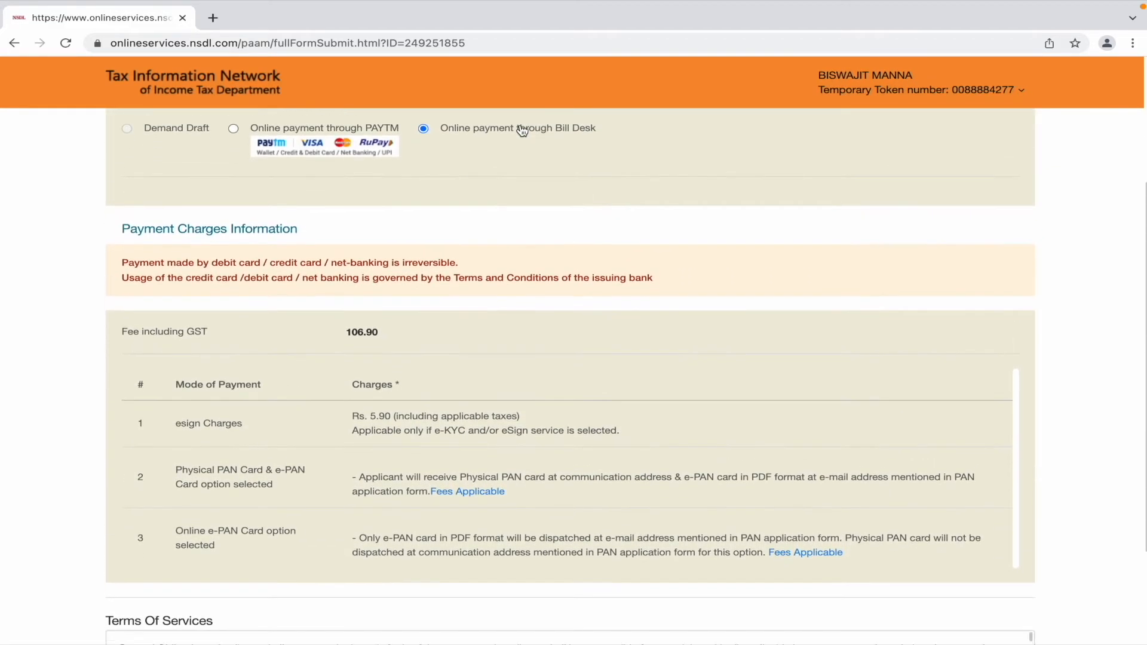
{"action": "scroll", "coordinate": [414, 384], "scroll_direction": "down", "scroll_amount": 4}
{"action": "left_click", "coordinate": [112, 557]}
{"action": "scroll", "coordinate": [418, 508], "scroll_direction": "down", "scroll_amount": 5}
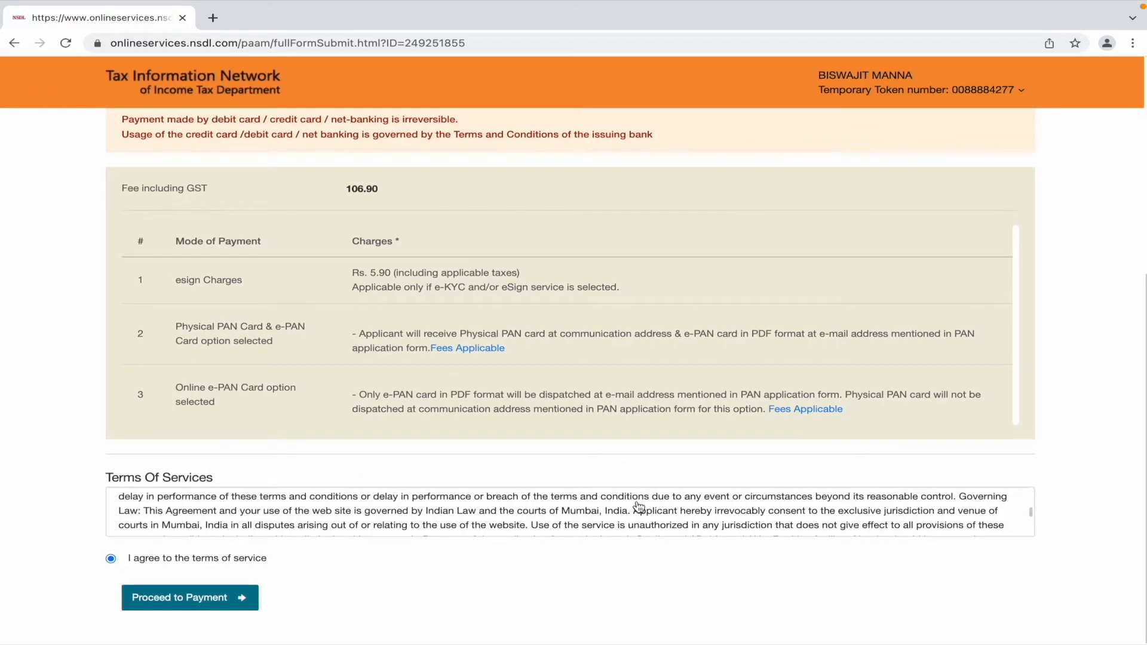
{"action": "left_click", "coordinate": [201, 600]}
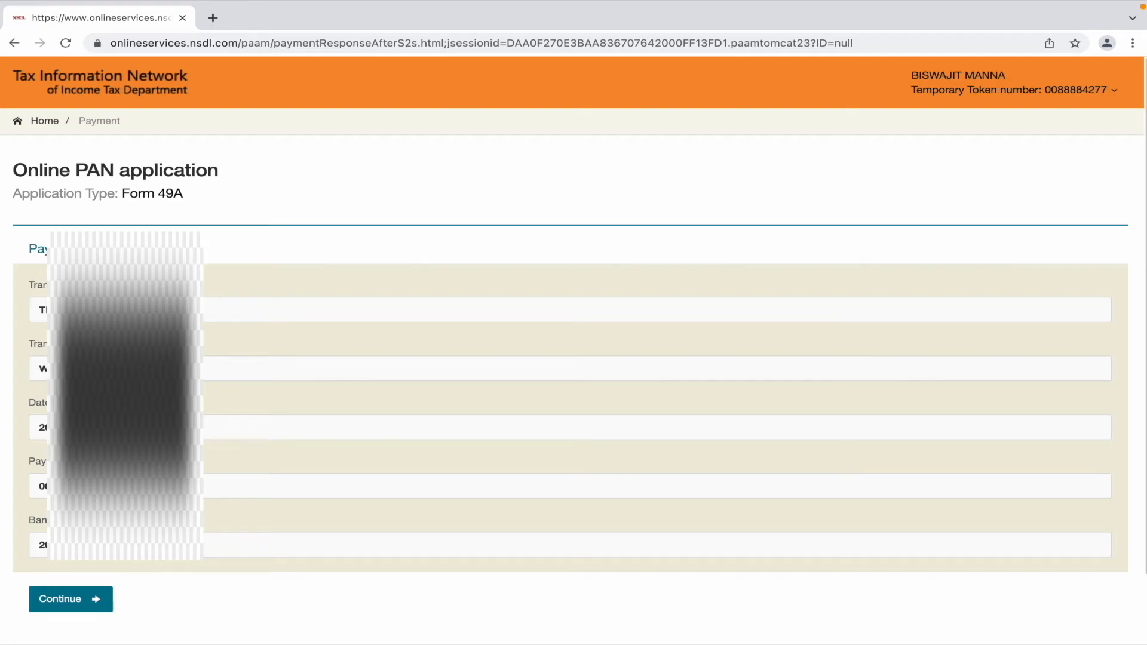
- Continue past payment confirmation, consent to Aadhaar authentication, and choose Continue with e-KYC
{"action": "left_click", "coordinate": [82, 605]}
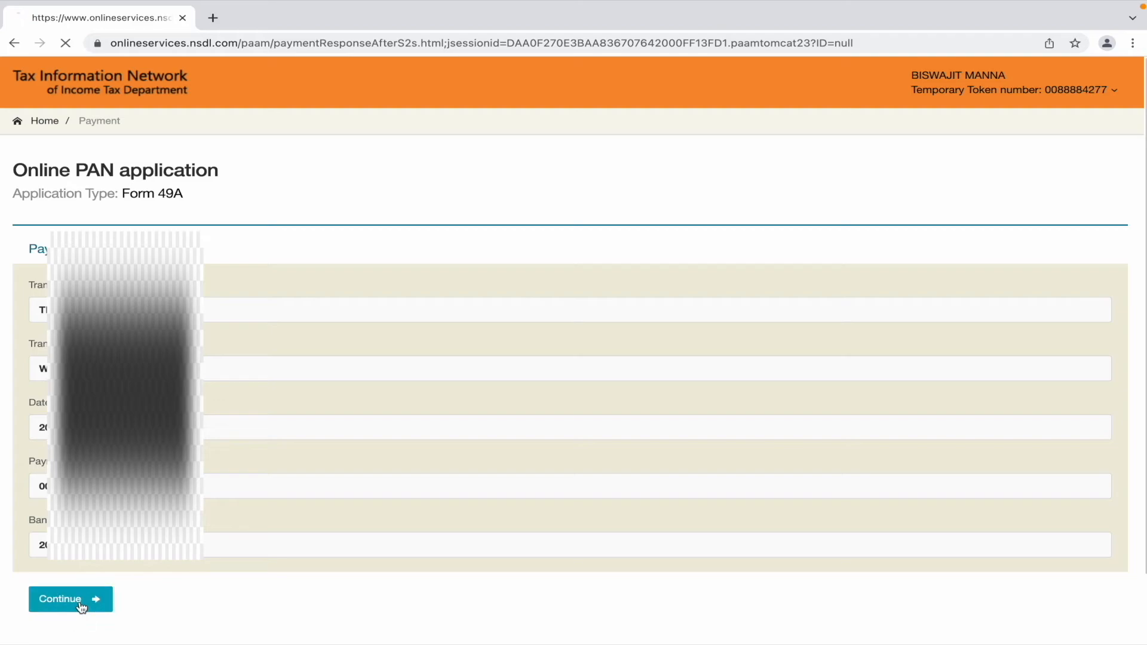
{"action": "scroll", "coordinate": [258, 518], "scroll_direction": "down", "scroll_amount": 1}
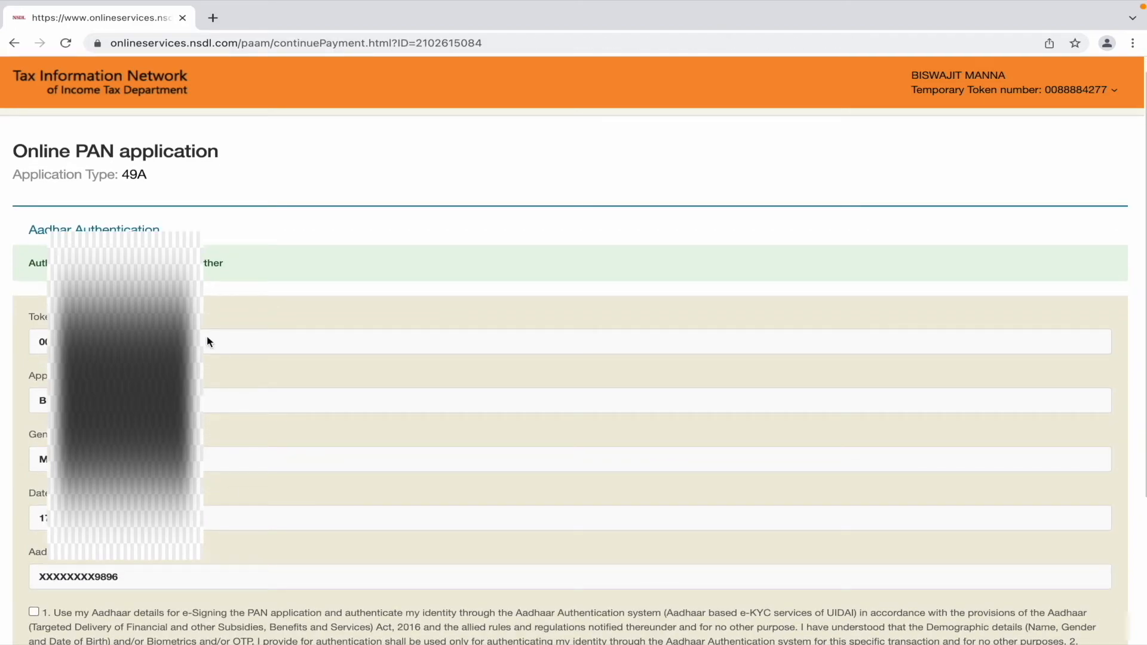
{"action": "scroll", "coordinate": [278, 453], "scroll_direction": "down", "scroll_amount": 3}
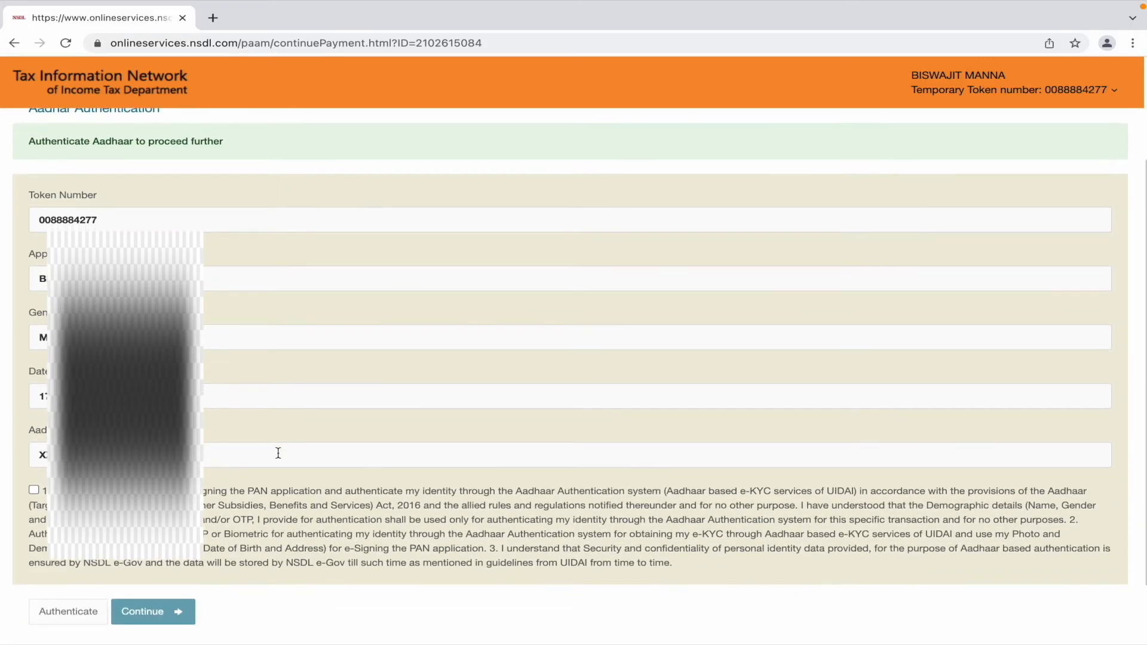
{"action": "left_click", "coordinate": [34, 490]}
{"action": "scroll", "coordinate": [36, 491], "scroll_direction": "down", "scroll_amount": 2}
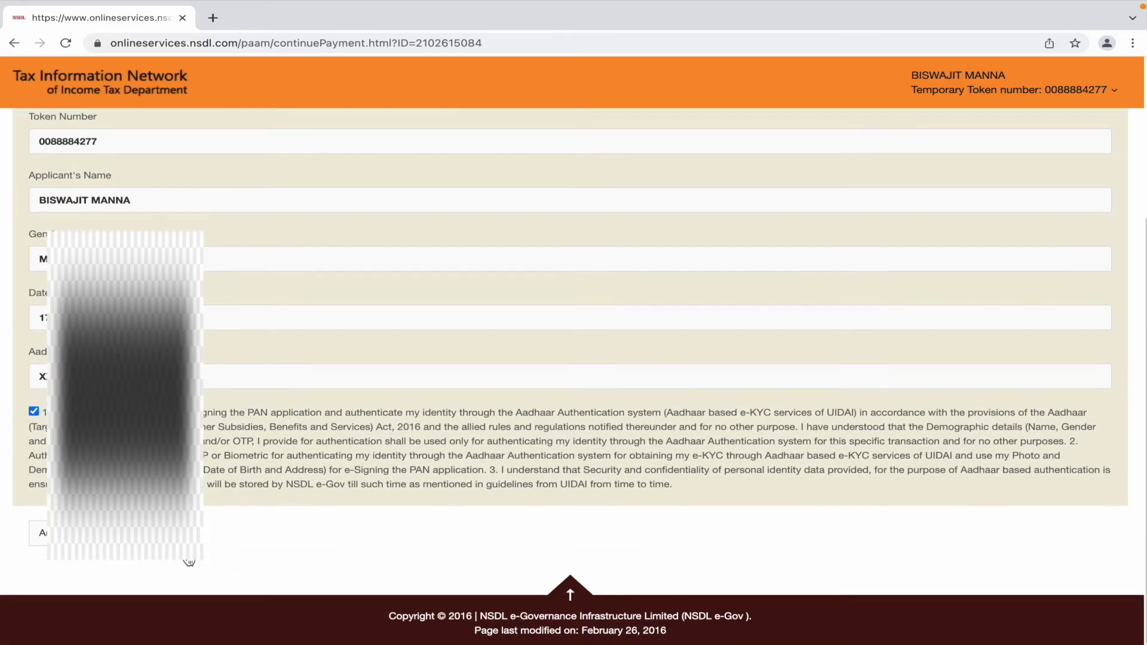
{"action": "left_click", "coordinate": [39, 533]}
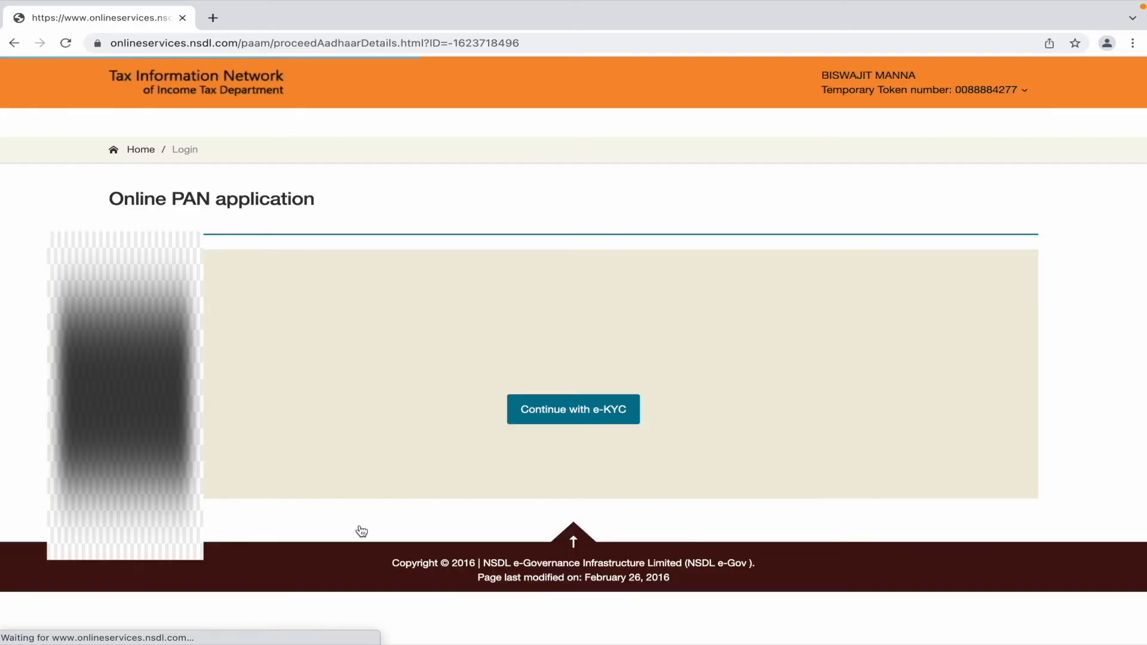
{"action": "left_click", "coordinate": [563, 417]}
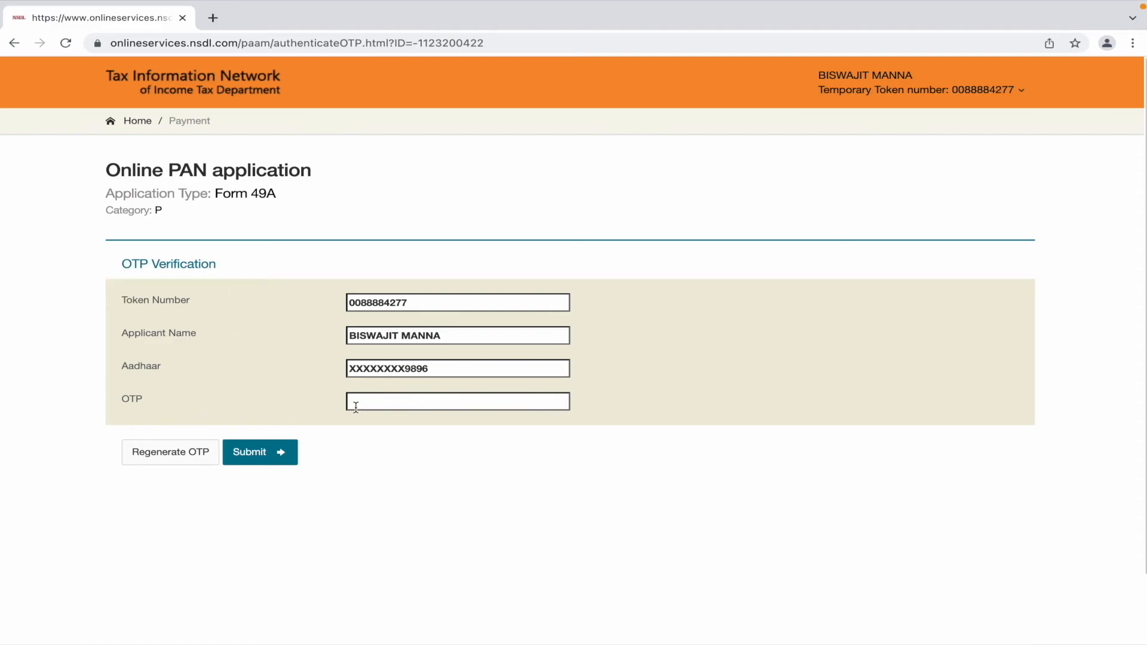
- Enter the received Aadhaar OTP and submit it for verification
{"action": "left_click", "coordinate": [393, 402]}
{"action": "left_click", "coordinate": [260, 457]}
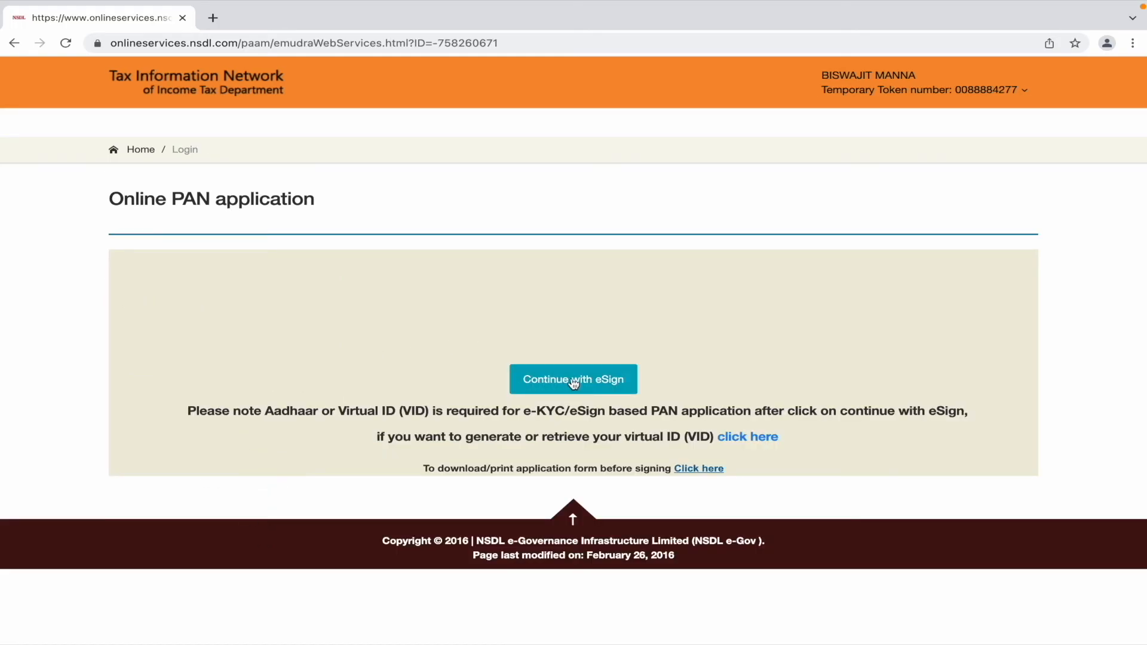
- E-sign the application: authorize Aadhaar use, enter the Aadhaar number, request and verify the OTP
{"action": "left_click", "coordinate": [600, 384]}
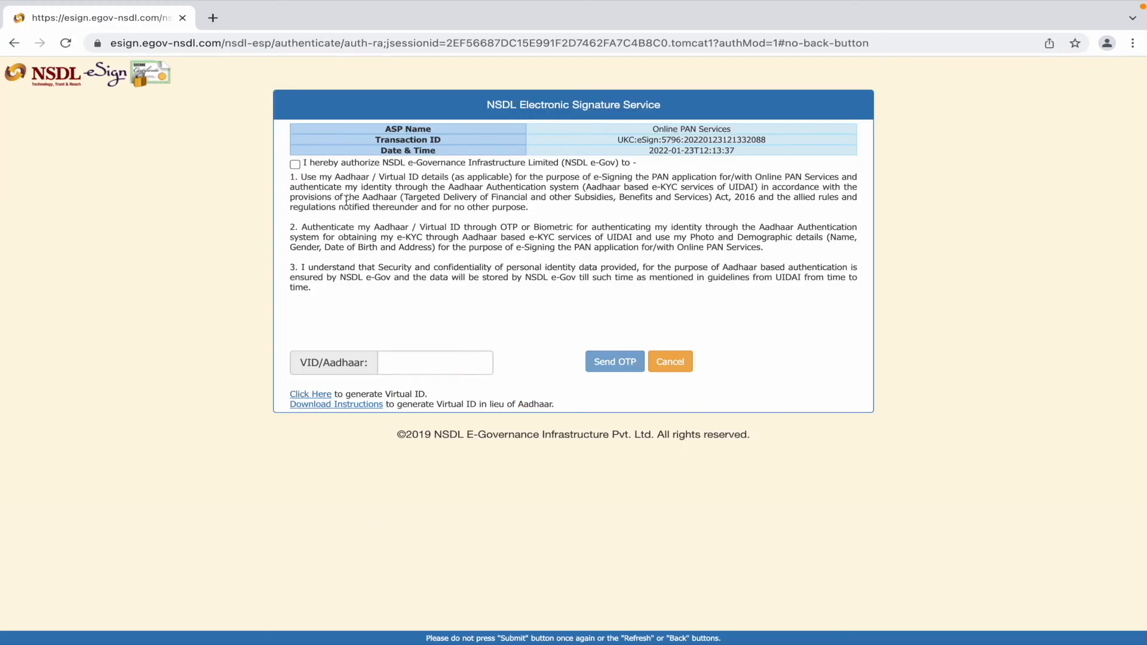
{"action": "left_click", "coordinate": [295, 165]}
{"action": "left_click", "coordinate": [428, 363]}
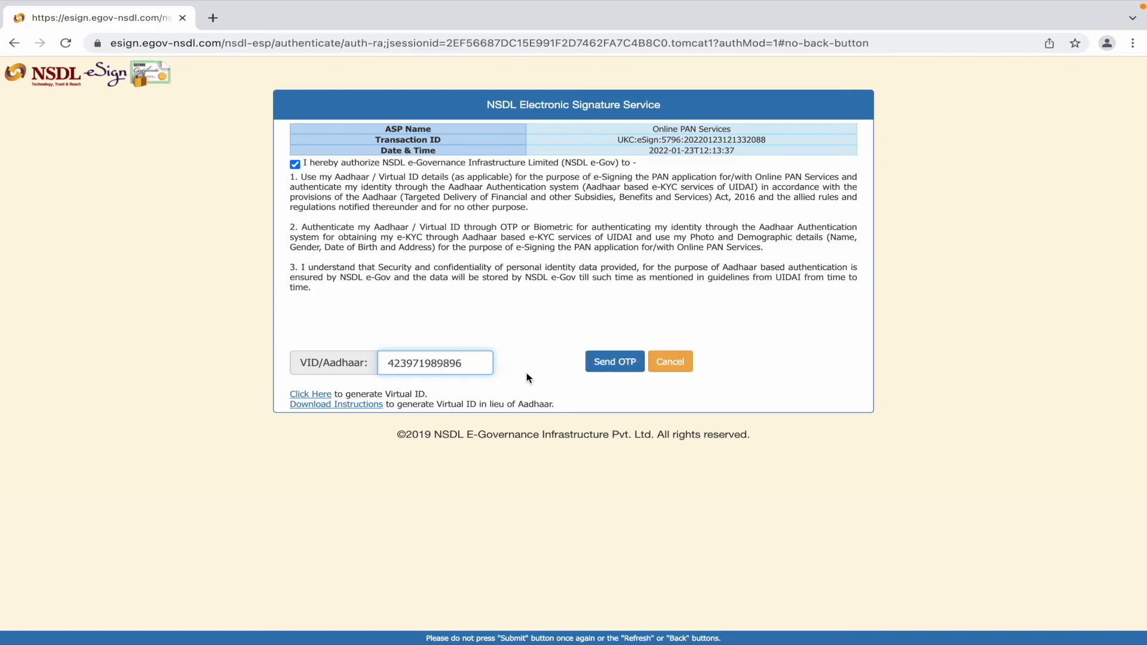
{"action": "left_click", "coordinate": [597, 365]}
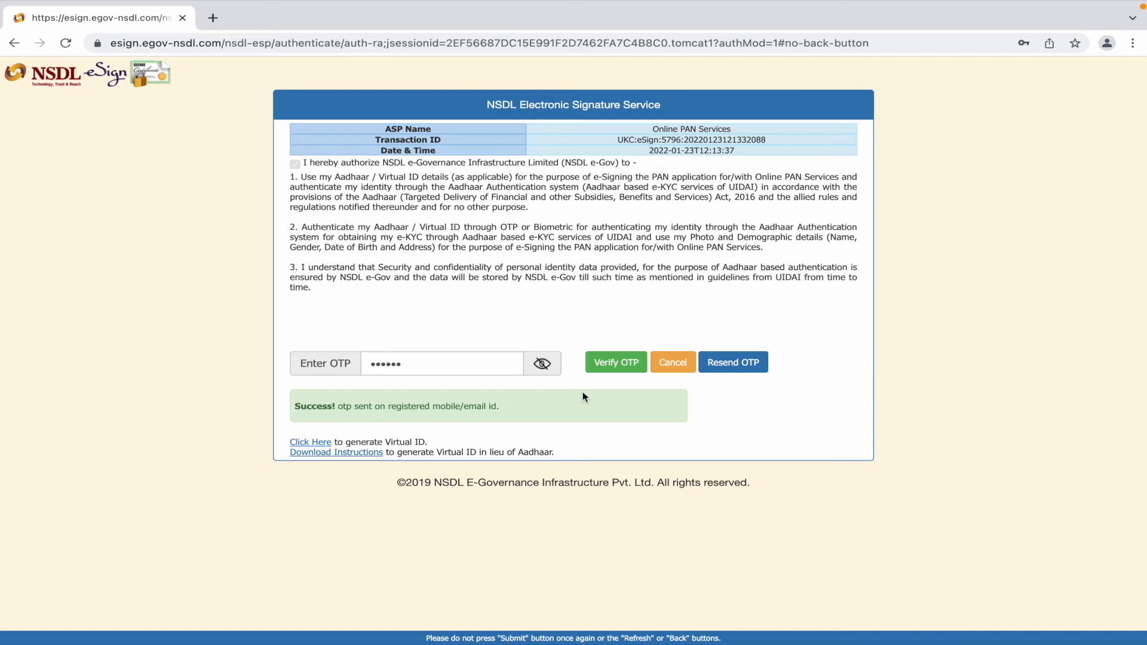
{"action": "left_click", "coordinate": [608, 365]}
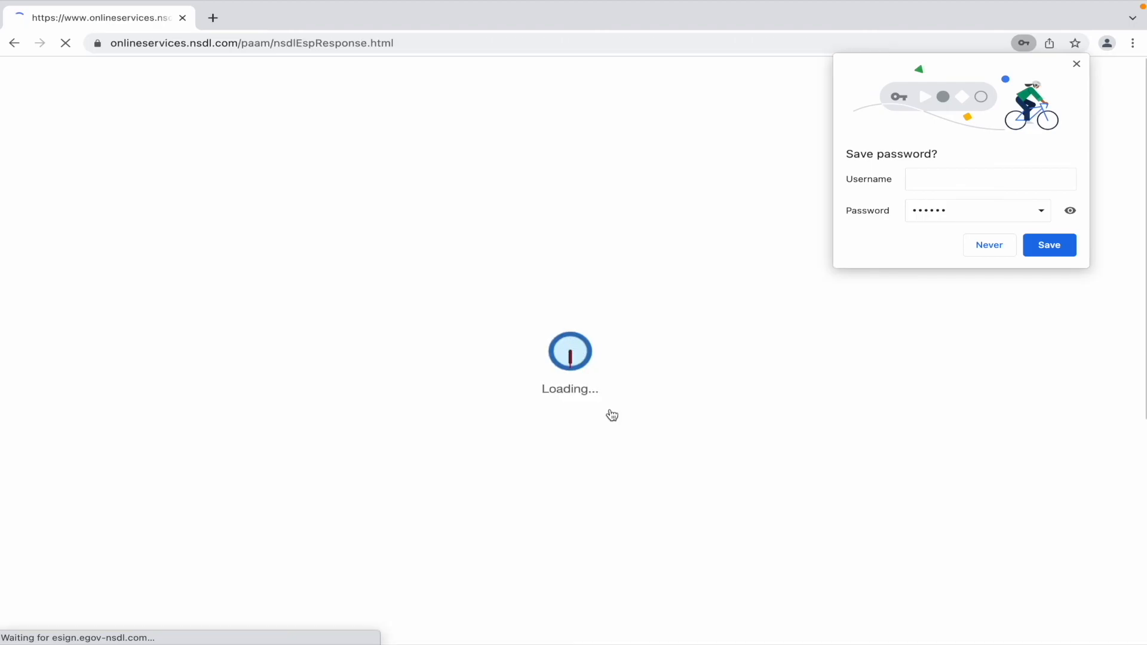
- Decline saving the password and scroll to the top of the acknowledgement PDF
{"action": "left_click", "coordinate": [984, 253]}
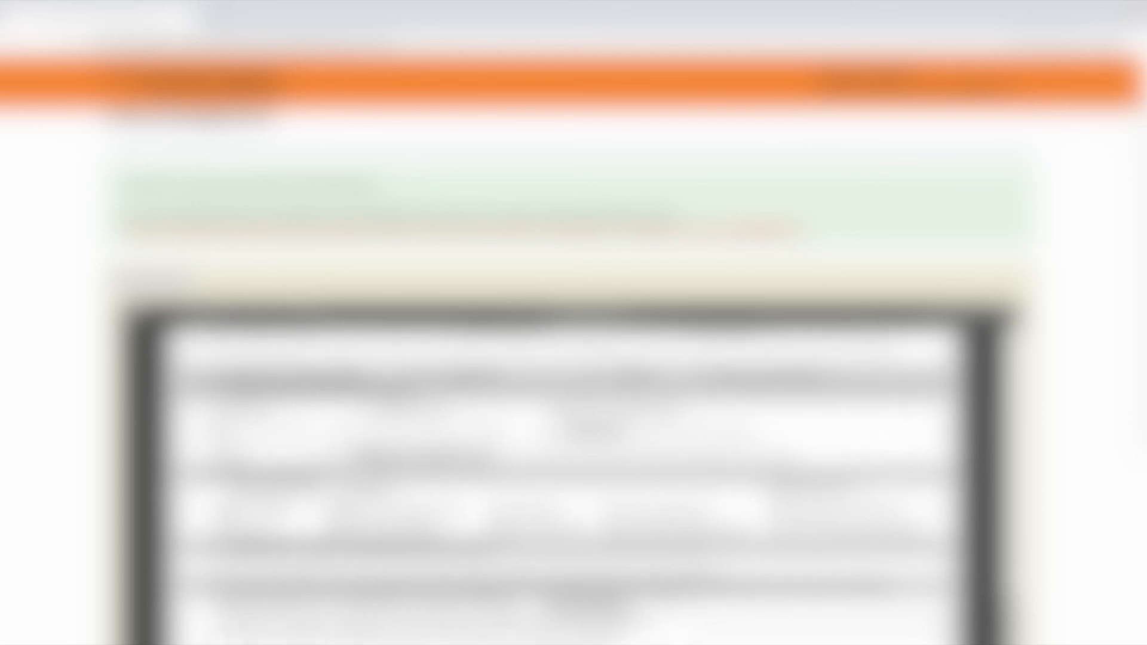
{"action": "scroll", "coordinate": [565, 478], "scroll_direction": "up", "scroll_amount": 5}
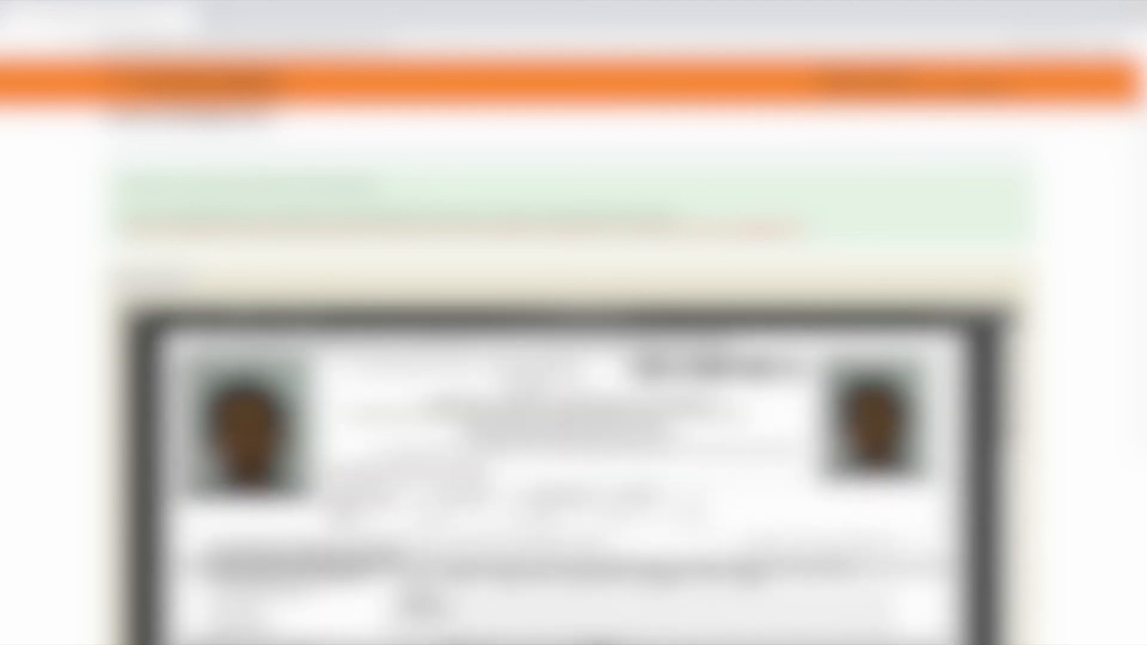